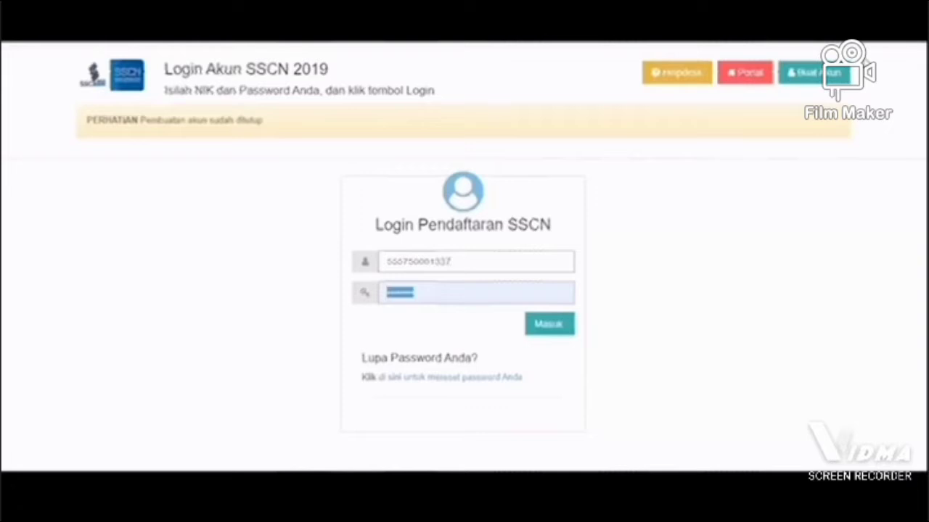
Step: Enter the account password and log in to the SSCN registration account
text(••••••••)
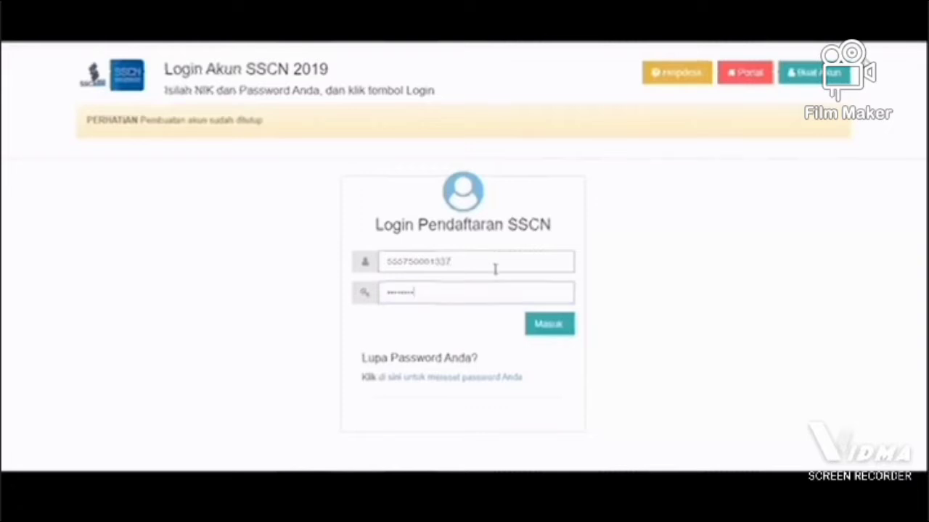
click(544, 330)
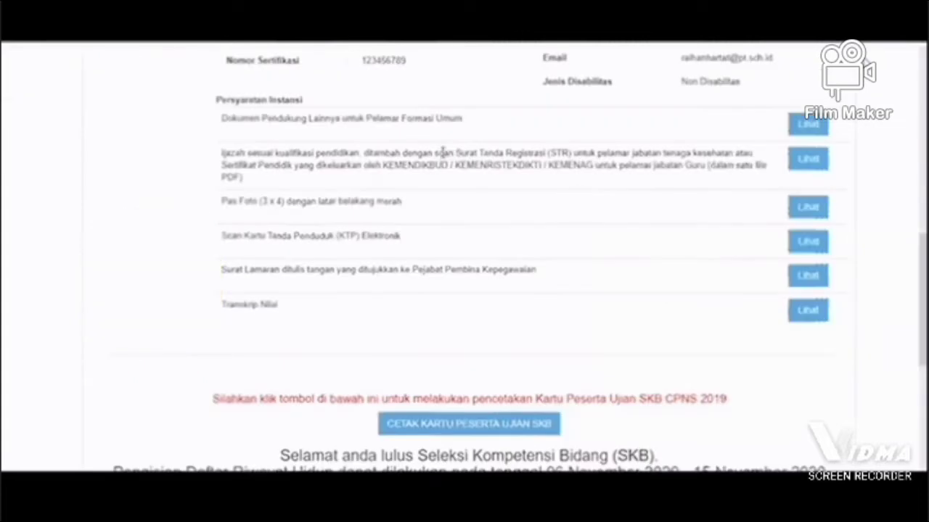
Step: Try the answer "Tidak, Saya ingin mengundurkan diri" to the Daftar Riwayat Hidup question, and set it back to "Ya"
scroll(464, 254, down, 3)
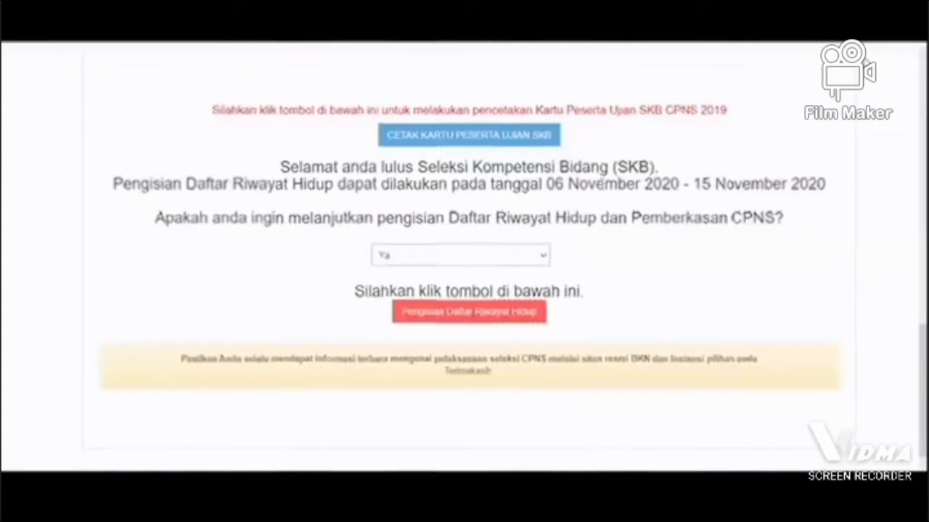
scroll(599, 181, up, 1)
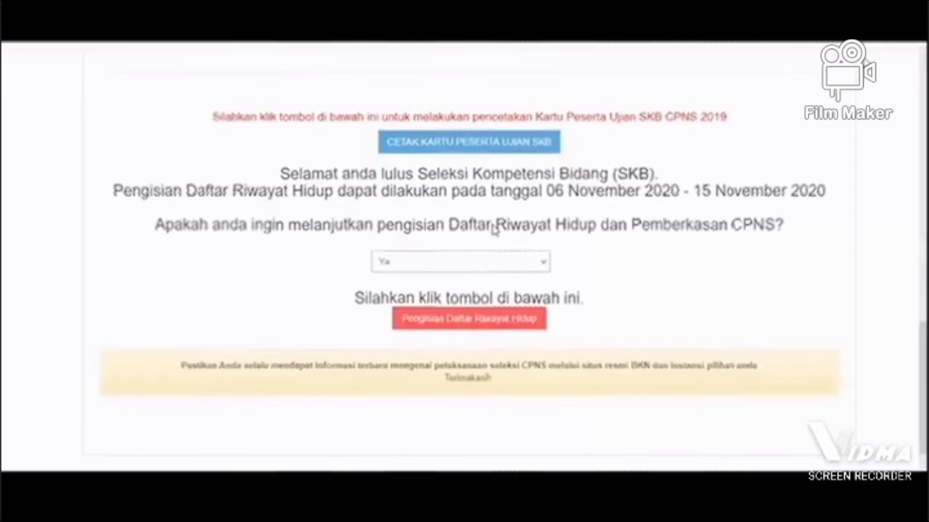
click(517, 265)
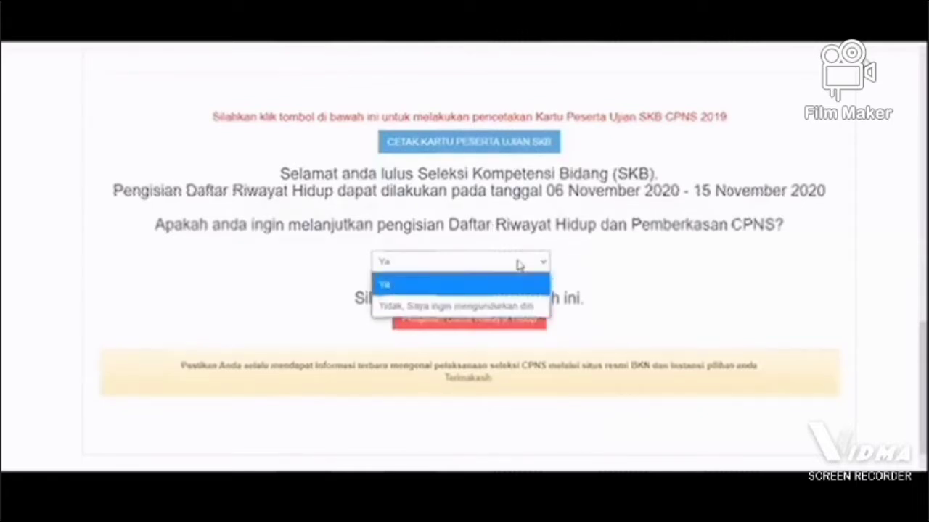
click(493, 247)
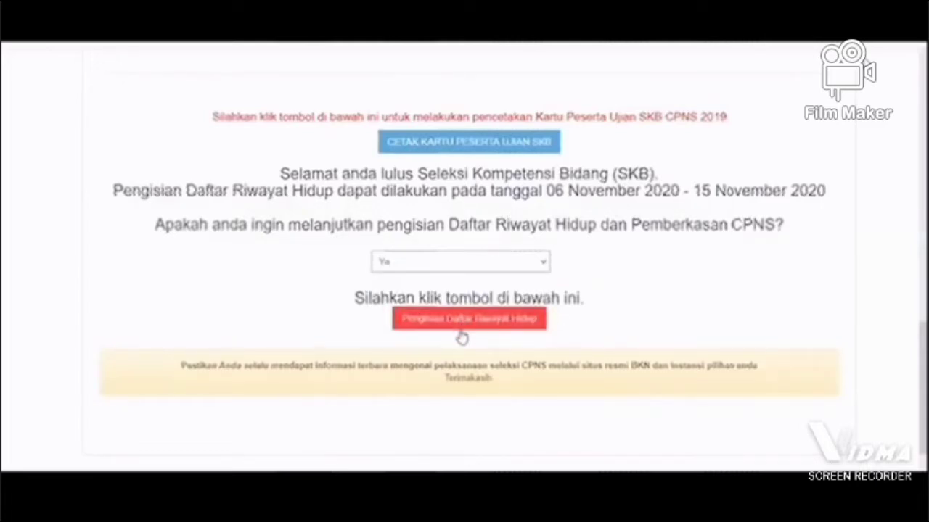
click(514, 263)
click(479, 311)
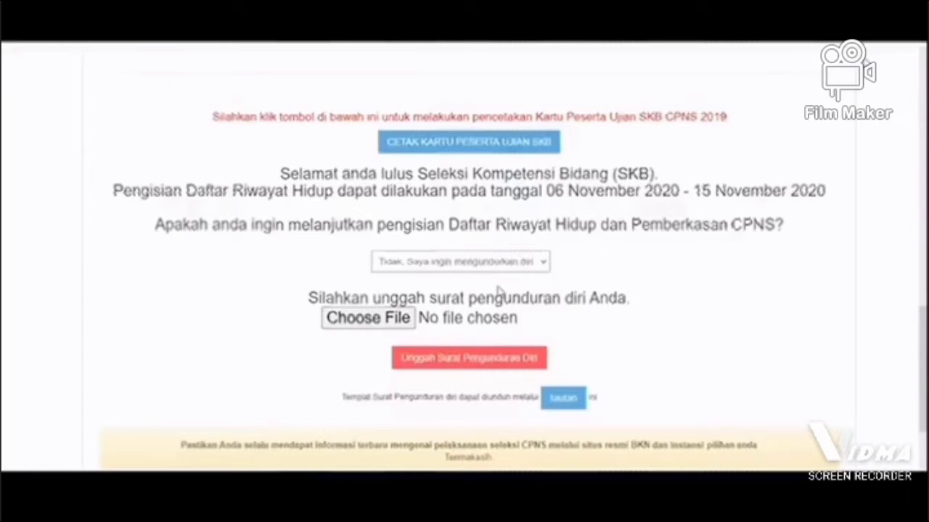
click(498, 288)
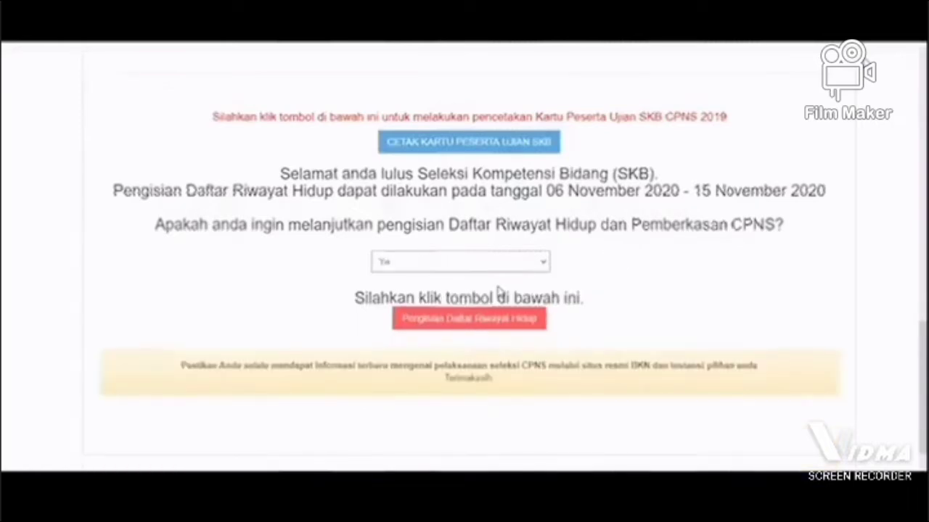
Step: Open the Daftar Riwayat Hidup form and upload the woman's portrait cinta.jpg as the Pas Foto
click(494, 323)
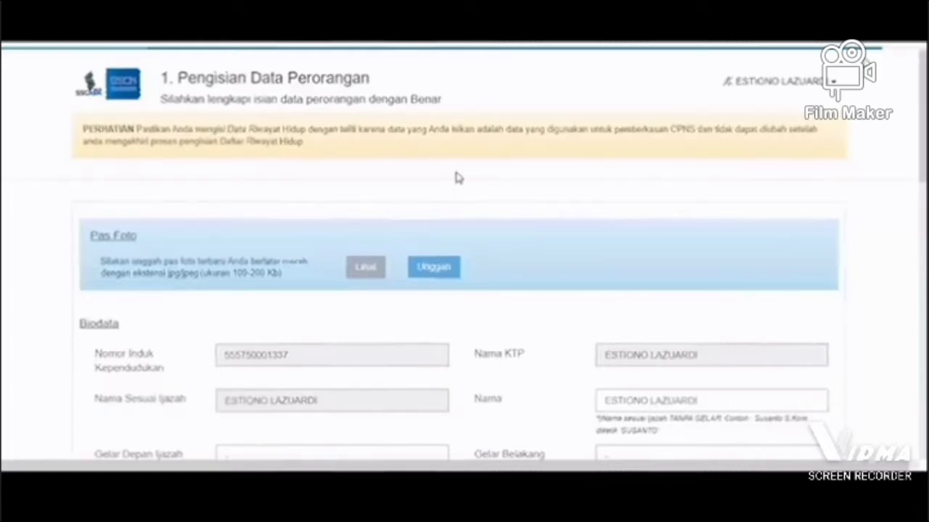
click(428, 269)
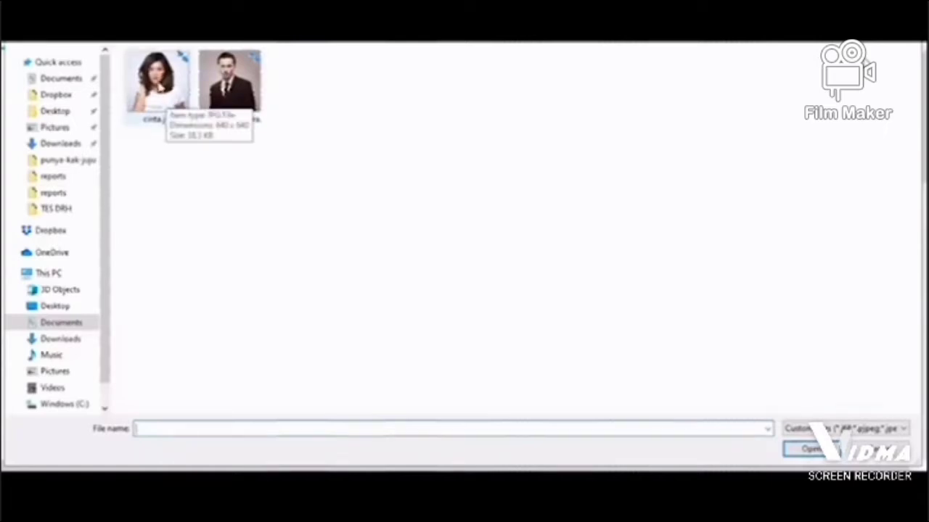
click(159, 86)
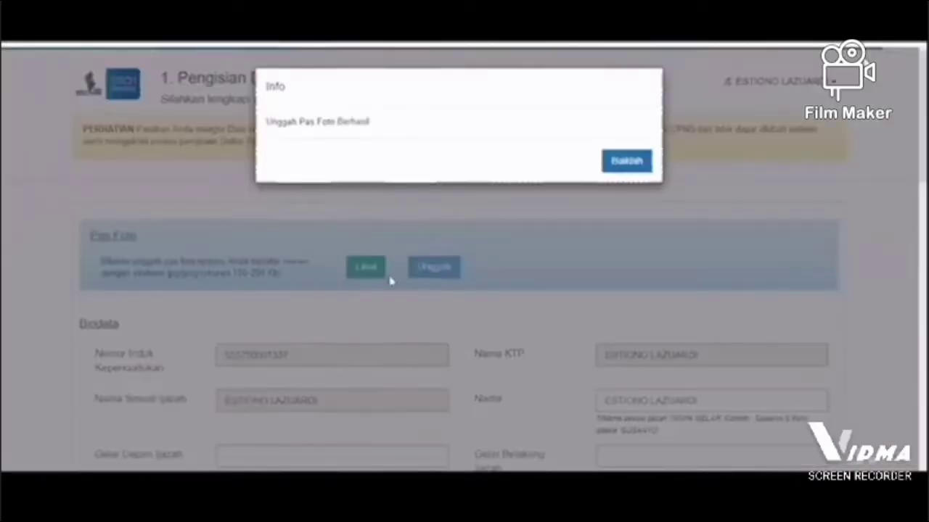
click(391, 281)
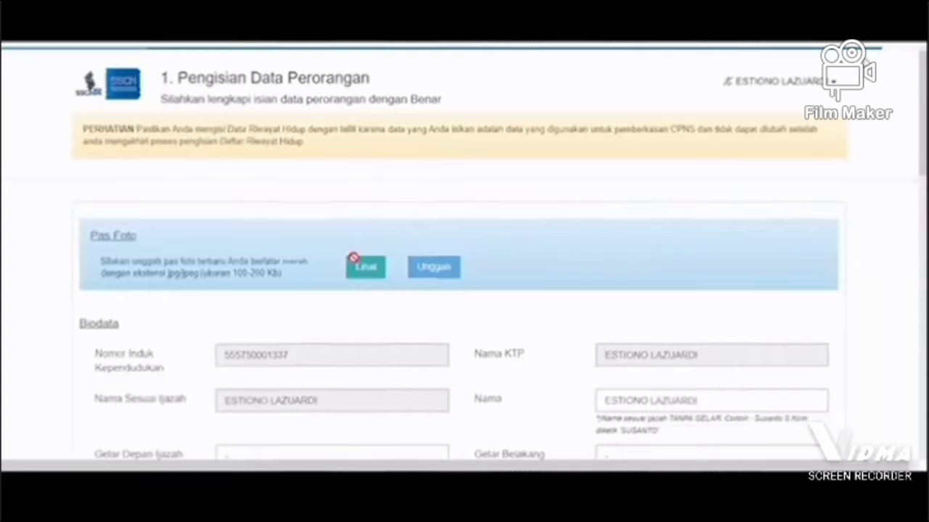
Step: Review the prefilled Biodata section, including the name, degree titles, birthplace and contact fields
scroll(471, 232, down, 3)
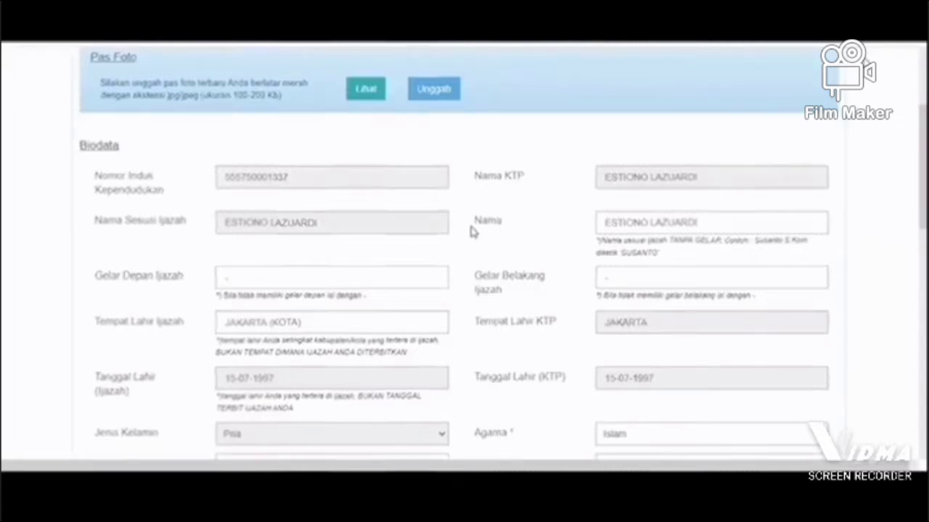
scroll(471, 233, down, 1)
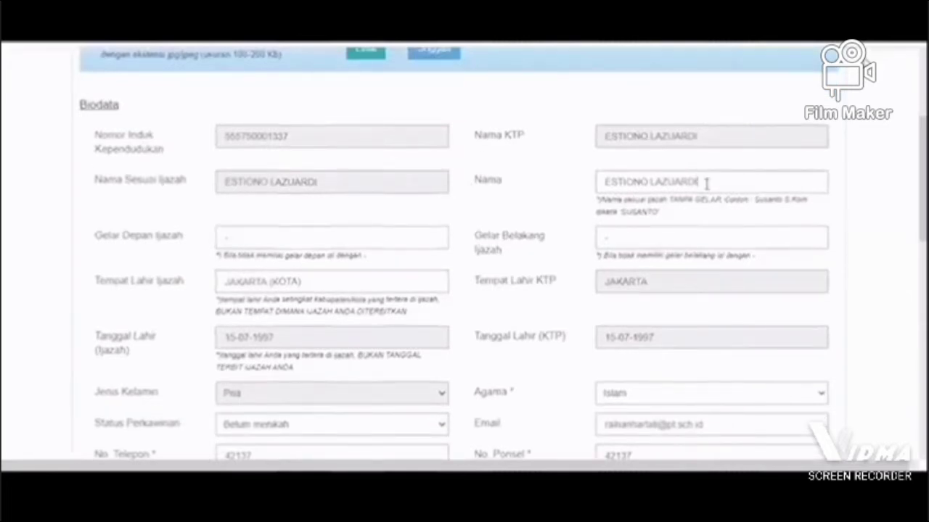
double_click(686, 186)
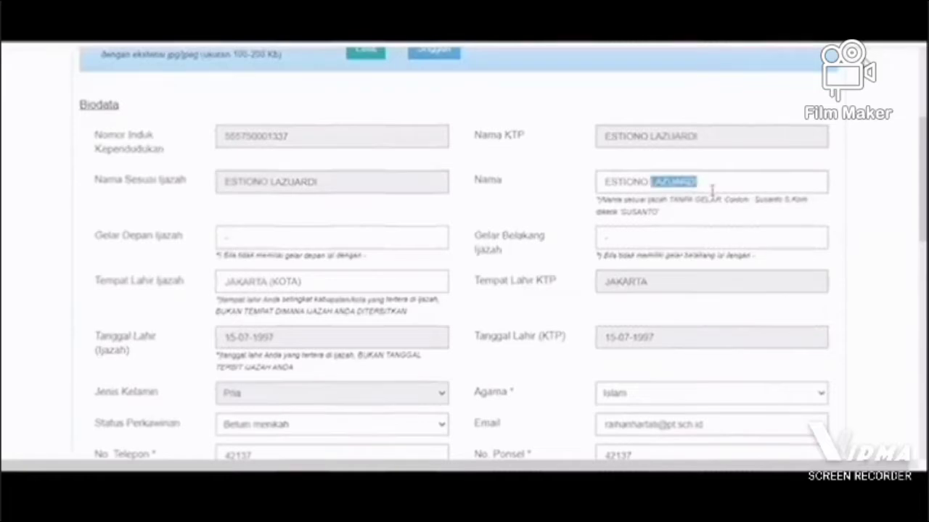
click(711, 185)
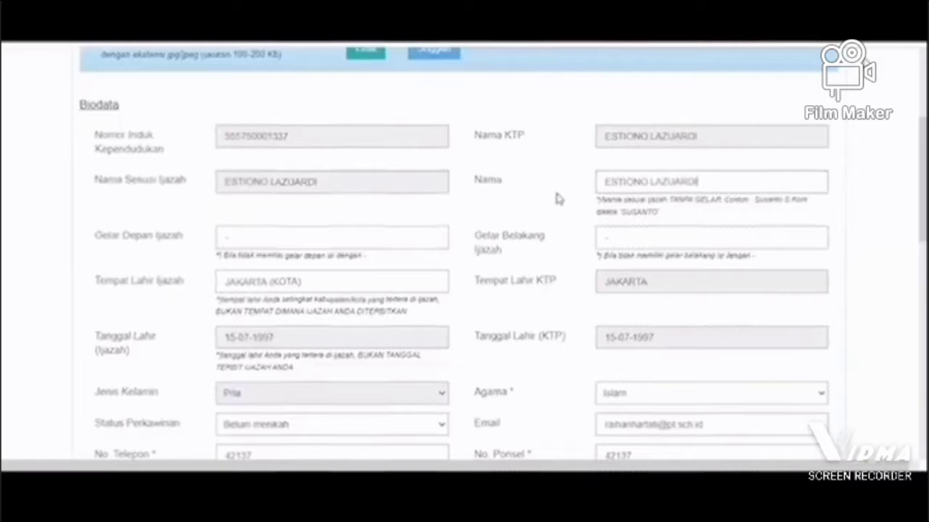
scroll(407, 253, down, 1)
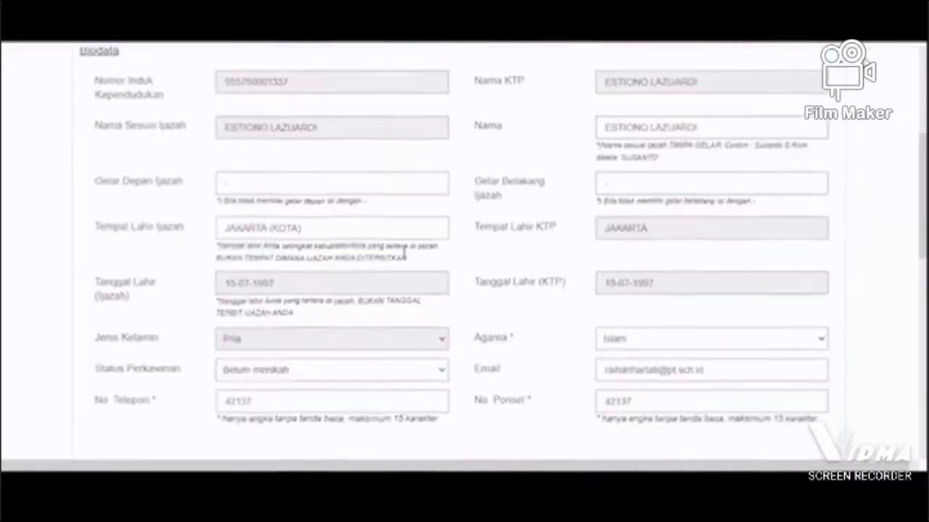
scroll(613, 181, down, 1)
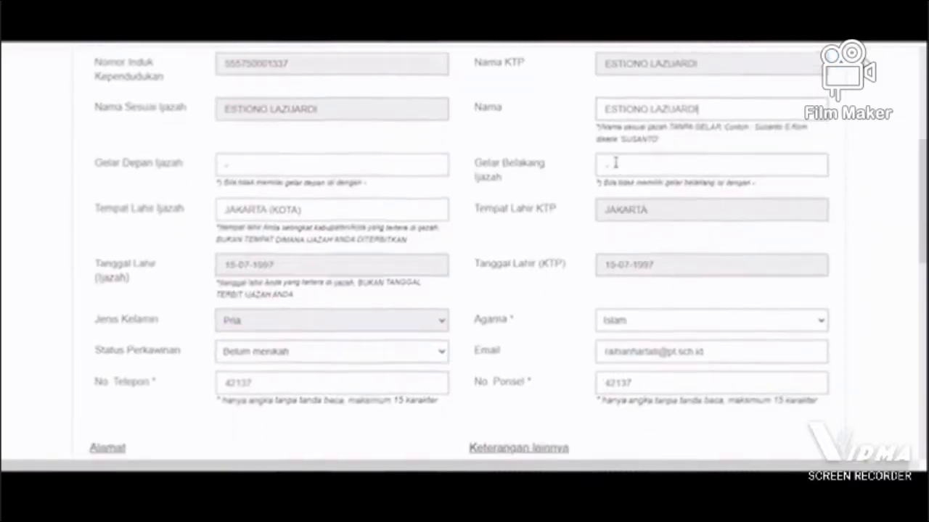
scroll(342, 185, up, 1)
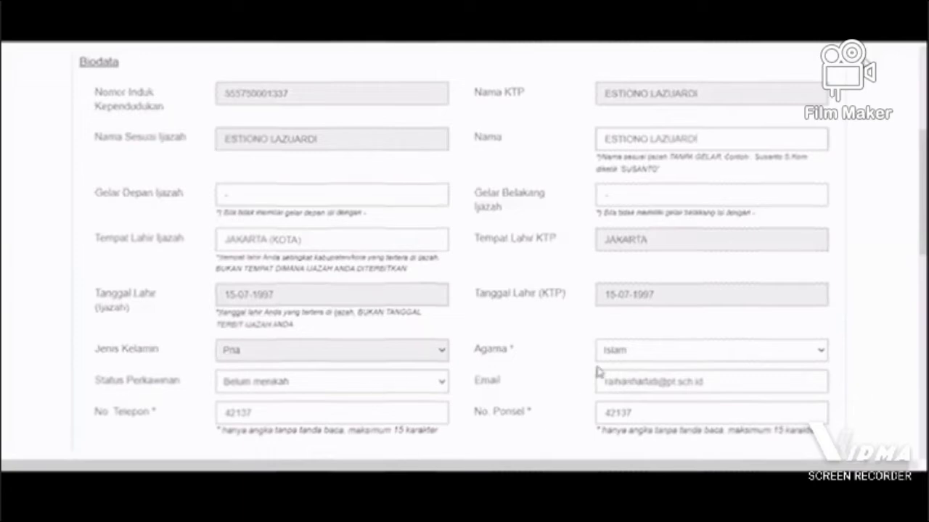
scroll(598, 371, down, 1)
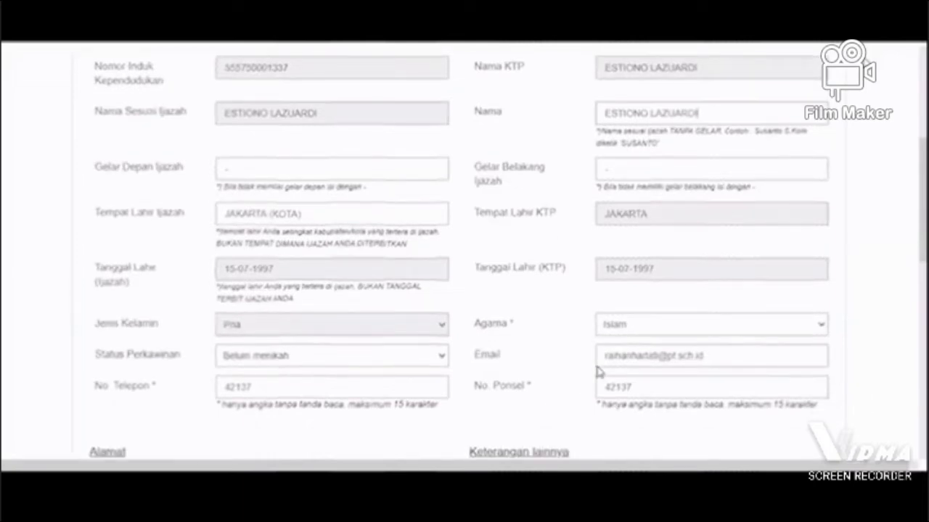
Step: In the Alamat section, set the province to ACEH and the regency to ACEH BARAT DAYA (KAB)
scroll(596, 329, down, 2)
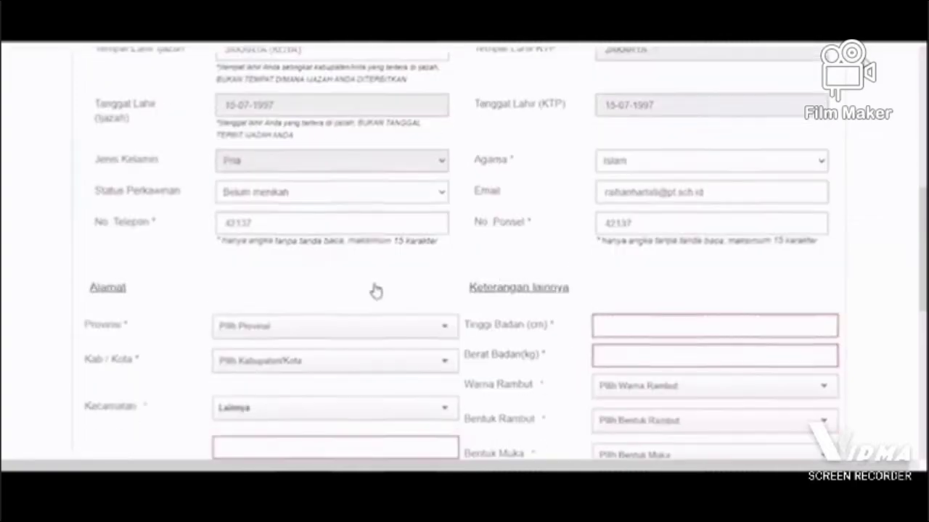
scroll(278, 254, down, 1)
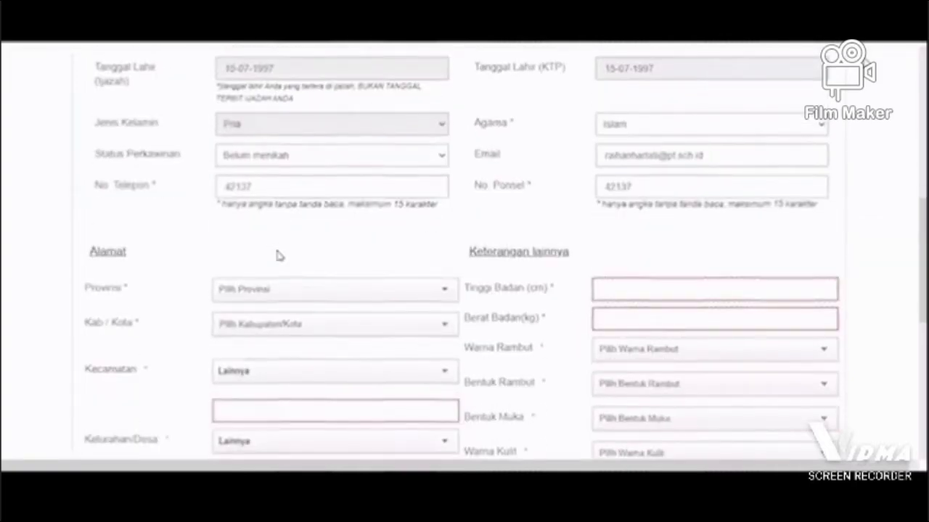
scroll(274, 290, down, 1)
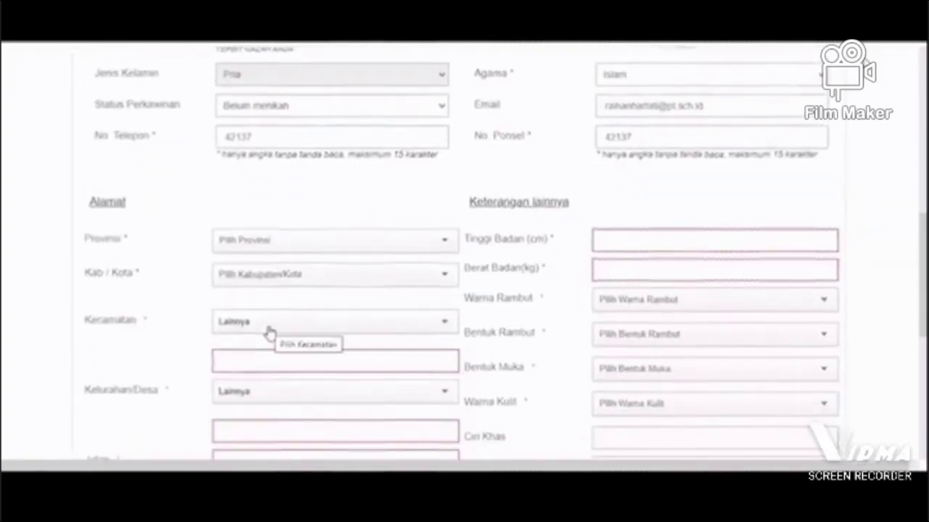
click(270, 333)
click(284, 328)
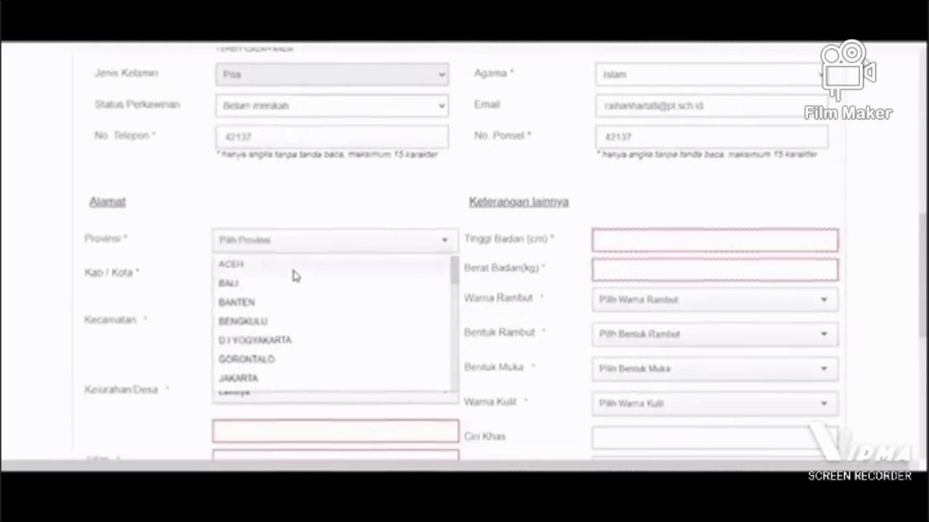
click(294, 272)
click(290, 274)
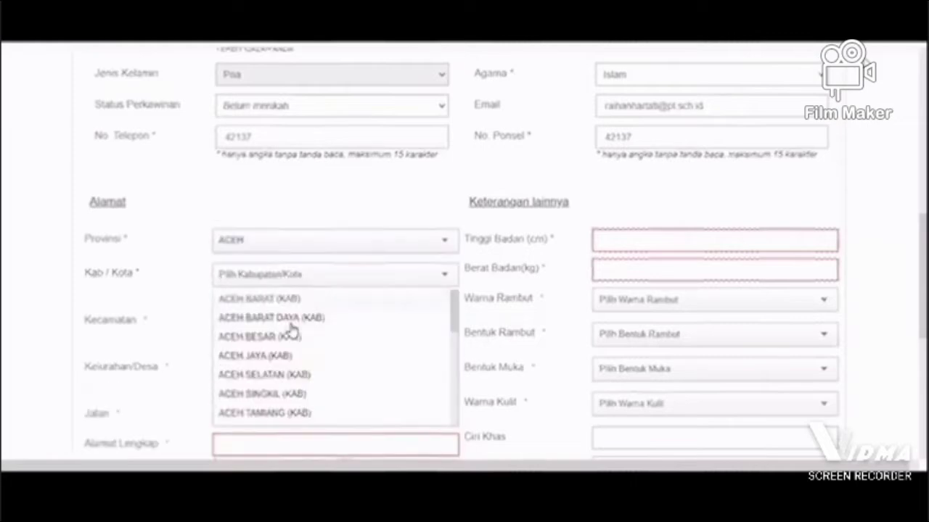
click(290, 314)
Step: Set the Kecamatan to SETIA and the Kelurahan/Desa to Lainnya with the custom entry "kelurahan"
click(290, 323)
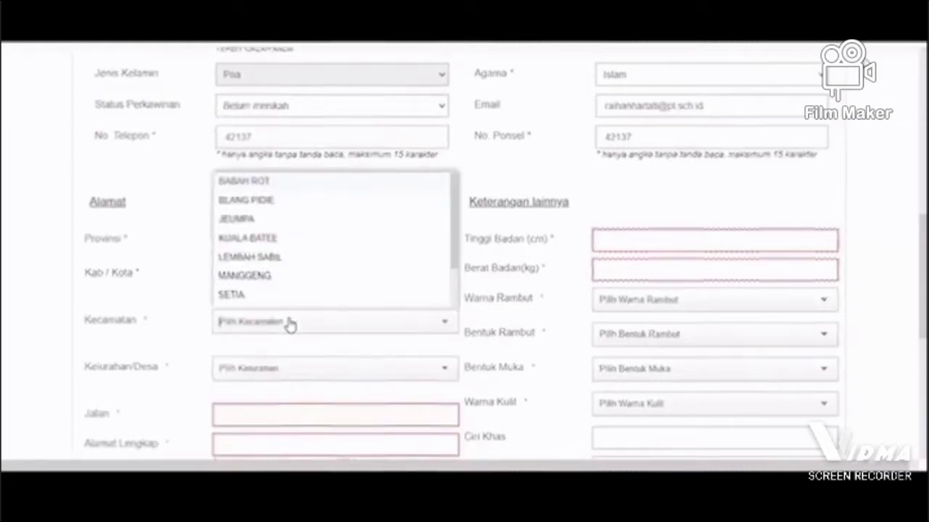
click(284, 296)
click(282, 371)
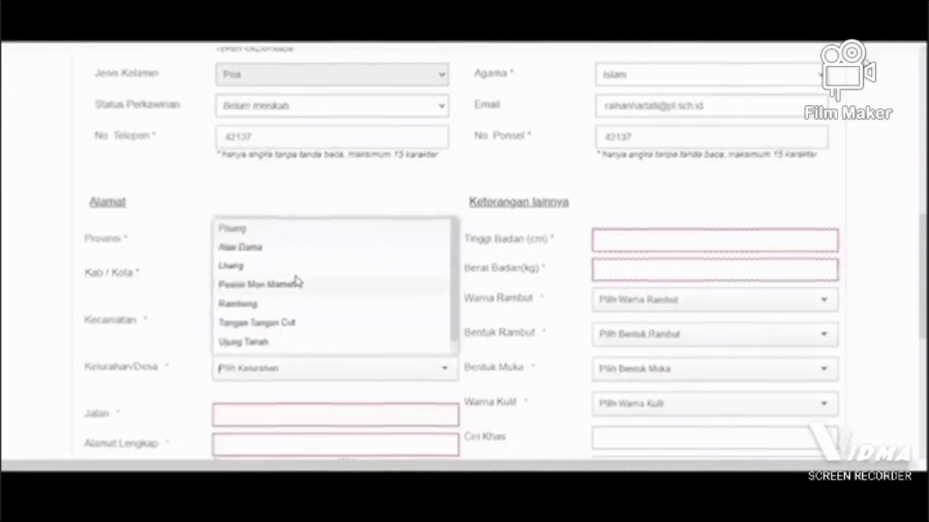
scroll(296, 282, down, 1)
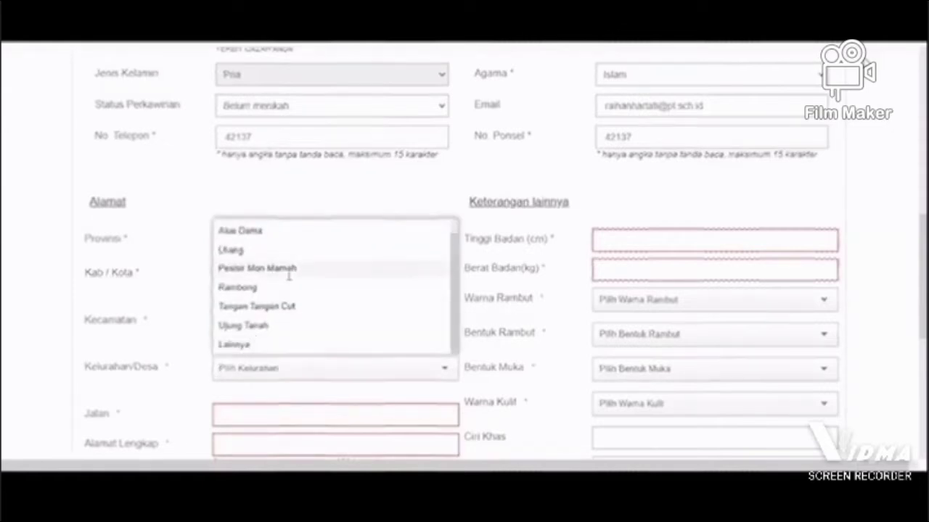
click(300, 350)
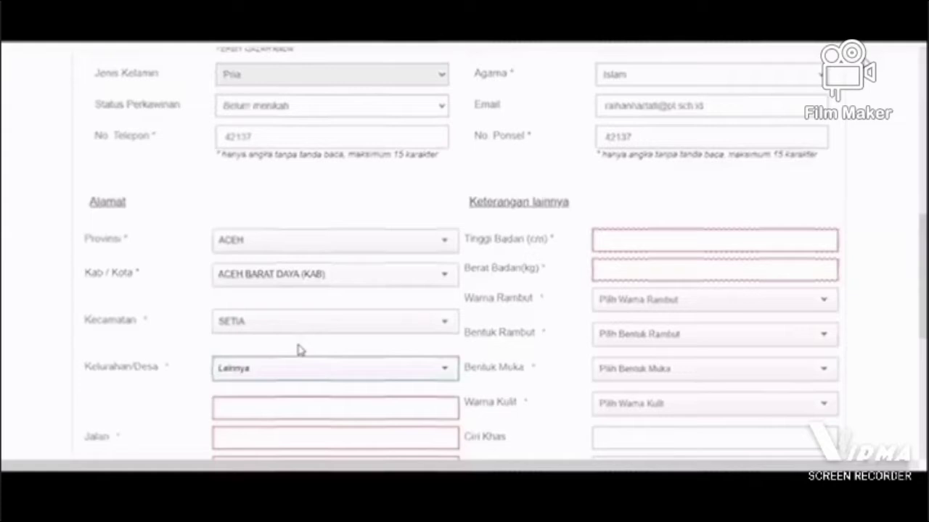
scroll(300, 351, down, 1)
click(296, 353)
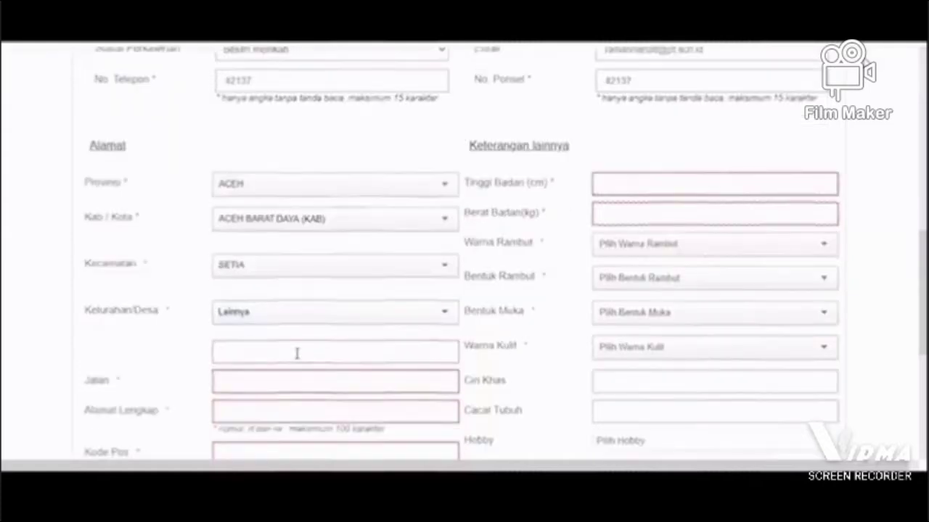
text(kelurahan)
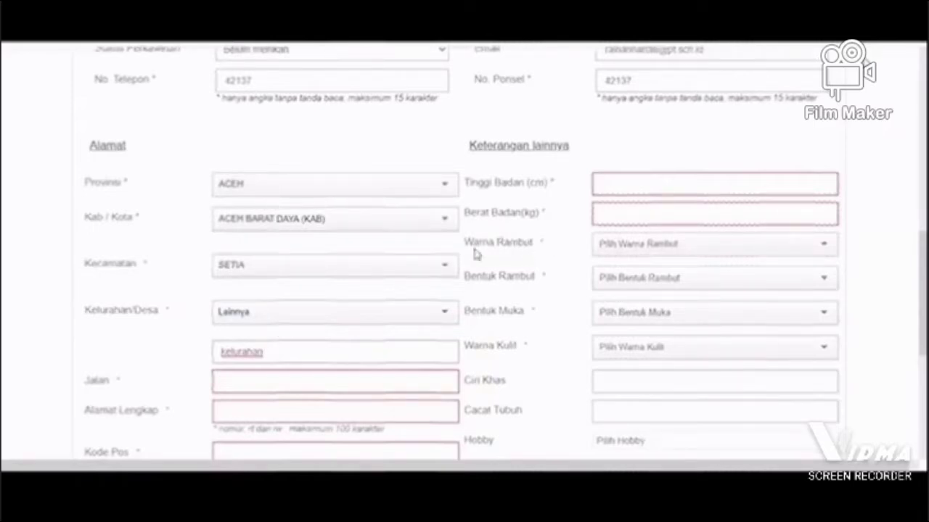
Step: Complete the address with street "jalan", full address "alamat lengkap" and postal code 1
scroll(365, 235, down, 1)
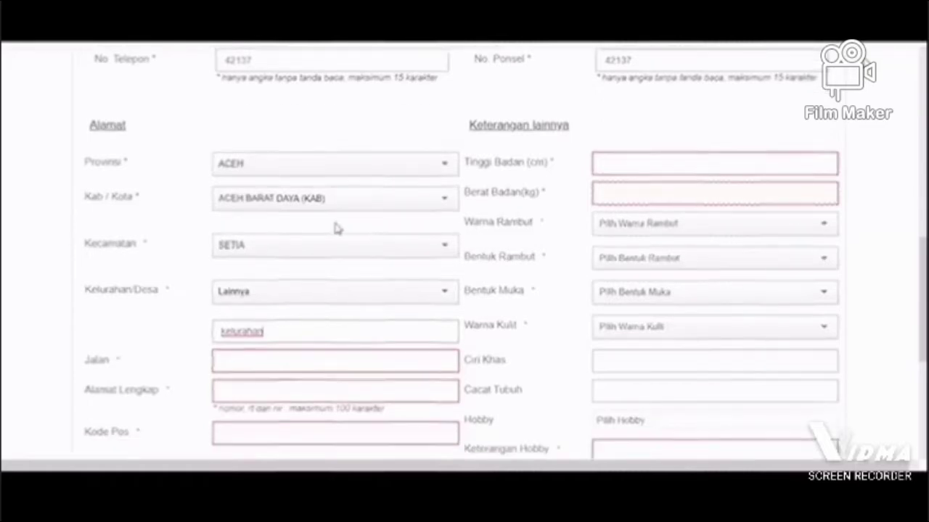
scroll(261, 268, down, 1)
click(260, 270)
text(jalan)
key(Tab)
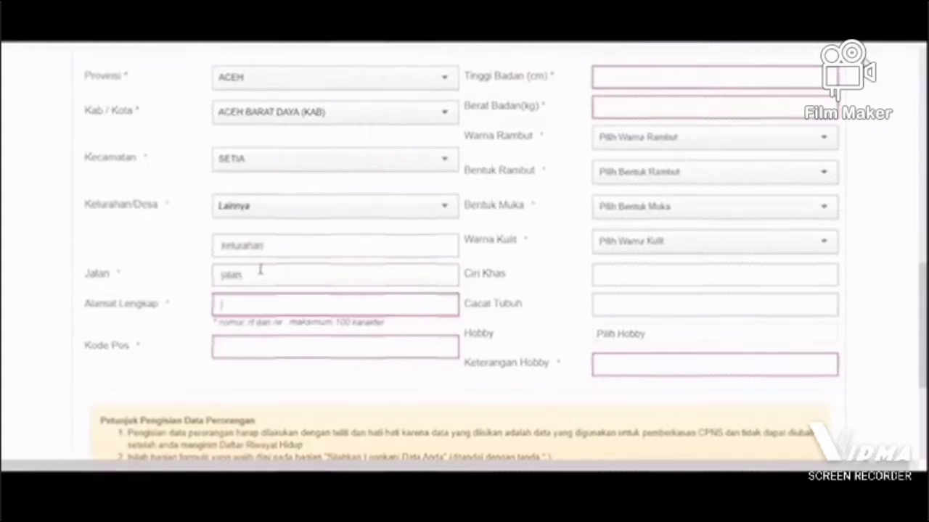
text(alamat lengkap)
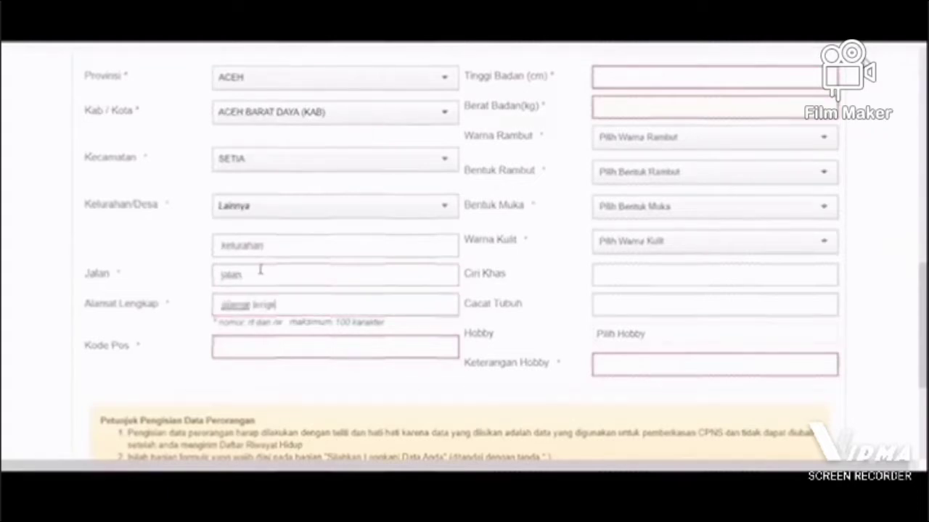
key(Tab)
text(1)
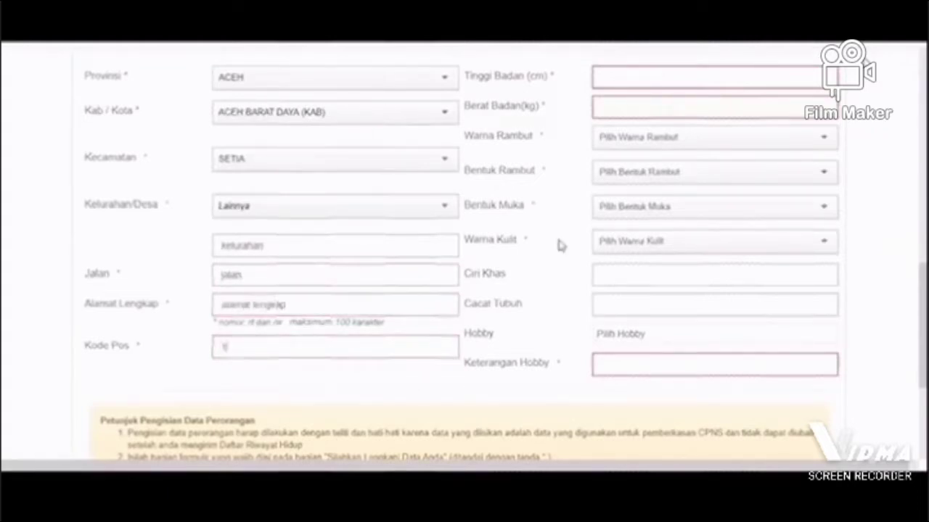
text(2345)
Step: Complete the postal code as 12345 and enter a height of 167 cm and a weight of 45 kg
key(Tab)
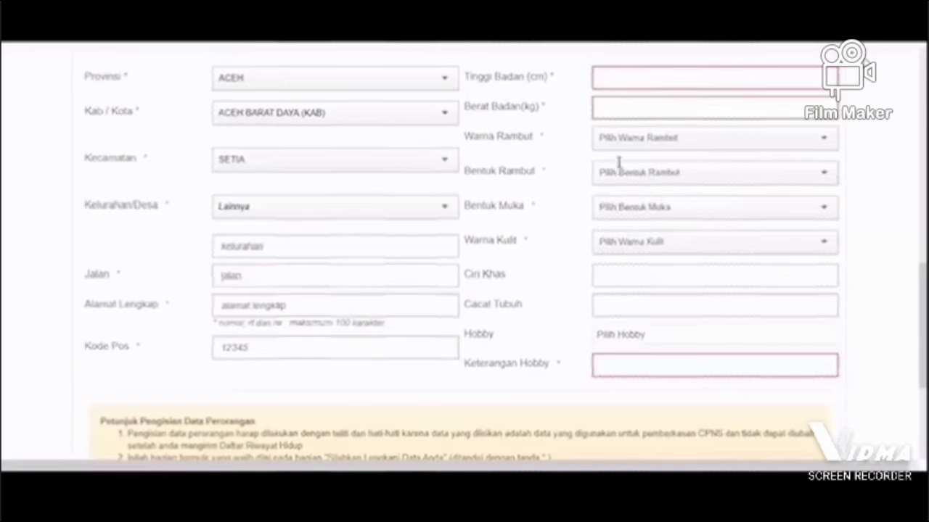
scroll(618, 161, up, 1)
click(618, 148)
text(167)
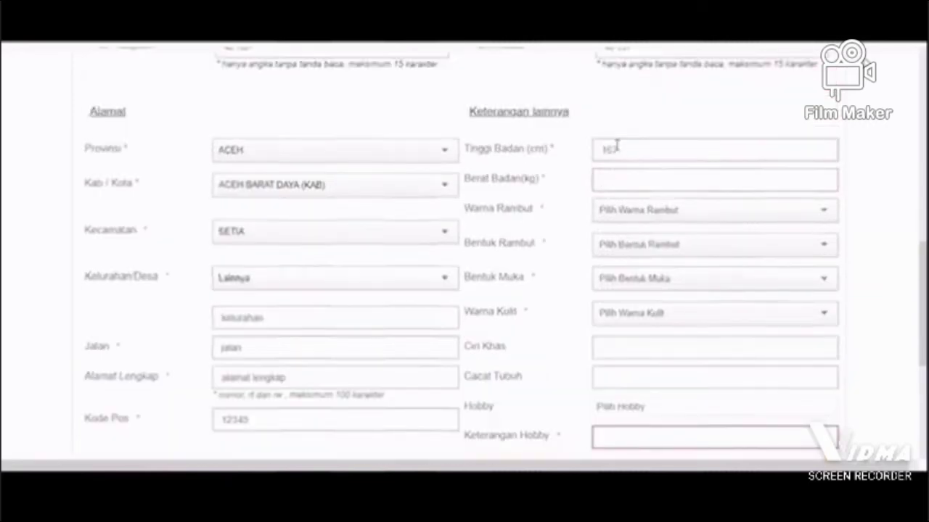
key(Tab)
text(45)
key(Tab)
Step: Set Warna Rambut to HITAM, Bentuk Rambut to LURUS, Bentuk Muka to KOTAK and Warna Kulit to KUNING LANGSAT
key(h)
key(Tab)
key(l)
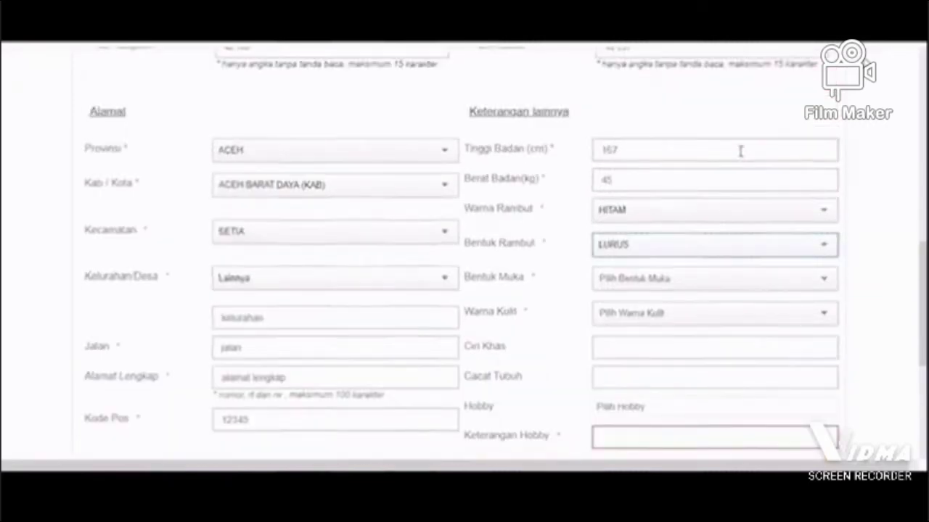
key(Tab)
key(k)
key(Tab)
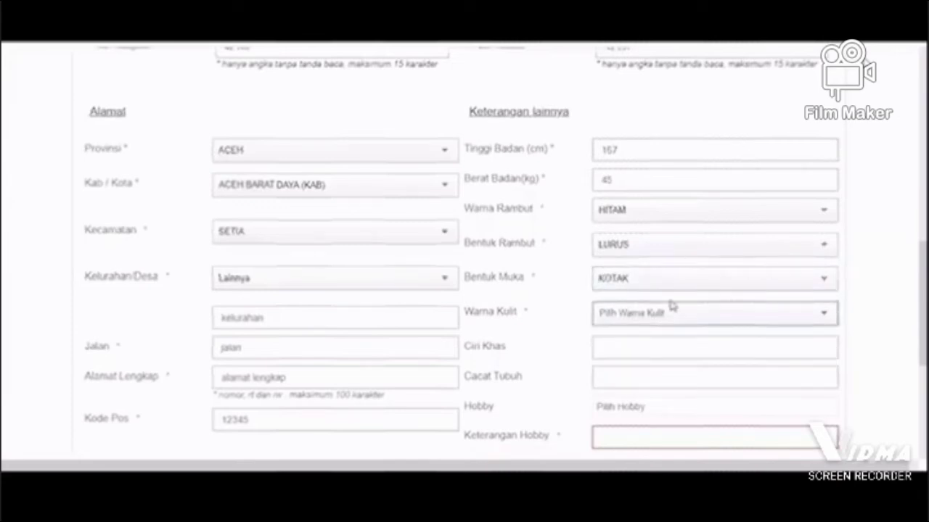
key(k)
Step: Choose OLAHRAGA and MENULIS as hobbies and describe them as "olahraga tenis" in Keterangan Hobby
scroll(642, 290, down, 2)
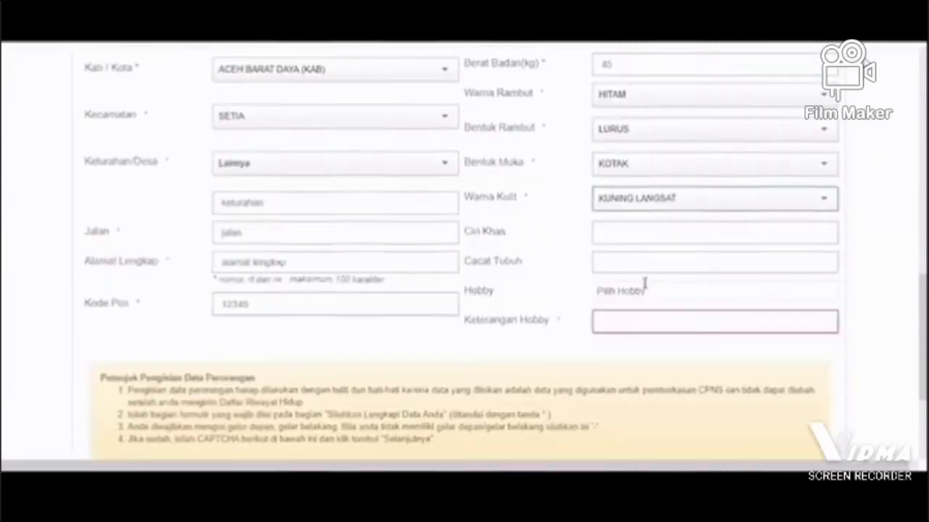
scroll(645, 282, down, 1)
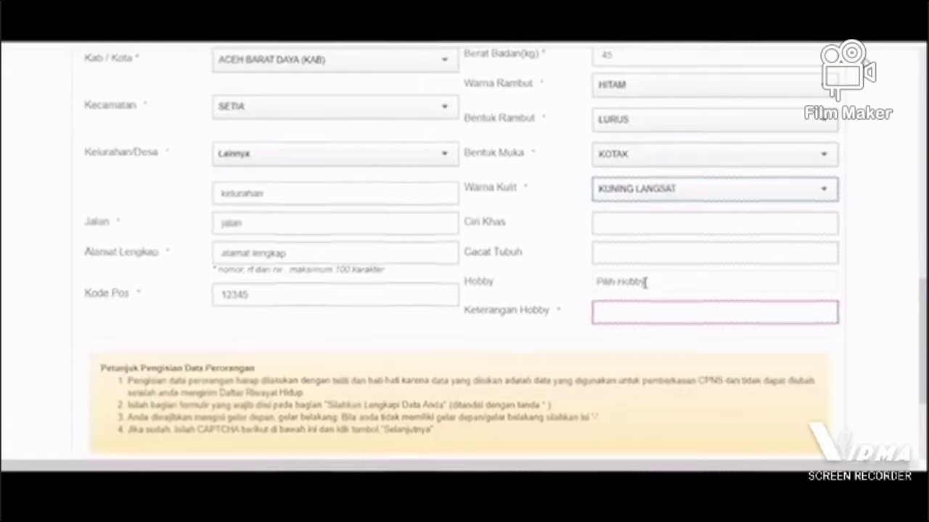
click(643, 283)
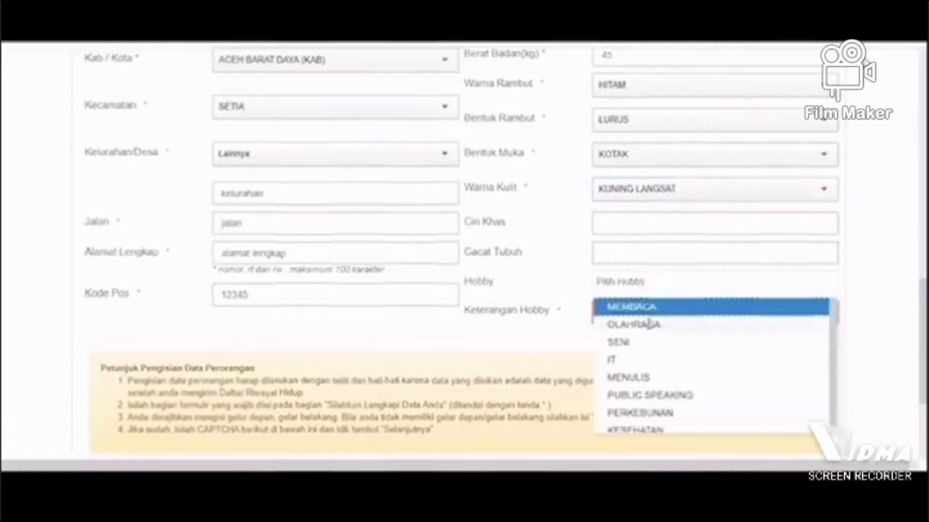
click(645, 325)
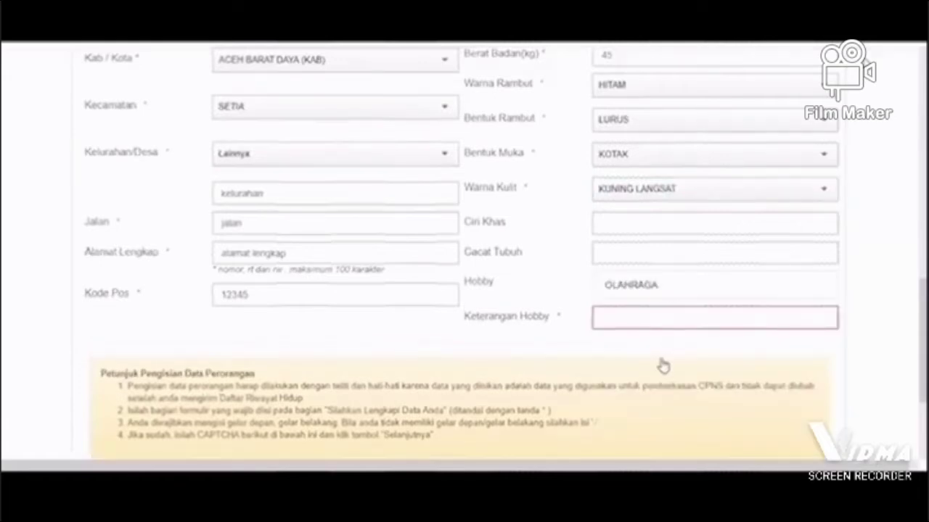
click(676, 285)
click(665, 369)
click(604, 315)
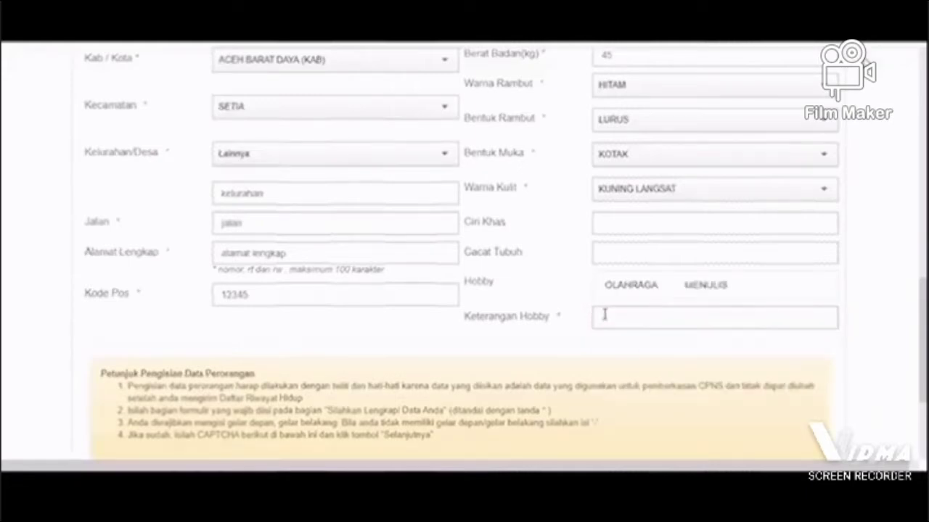
text(olahraga)
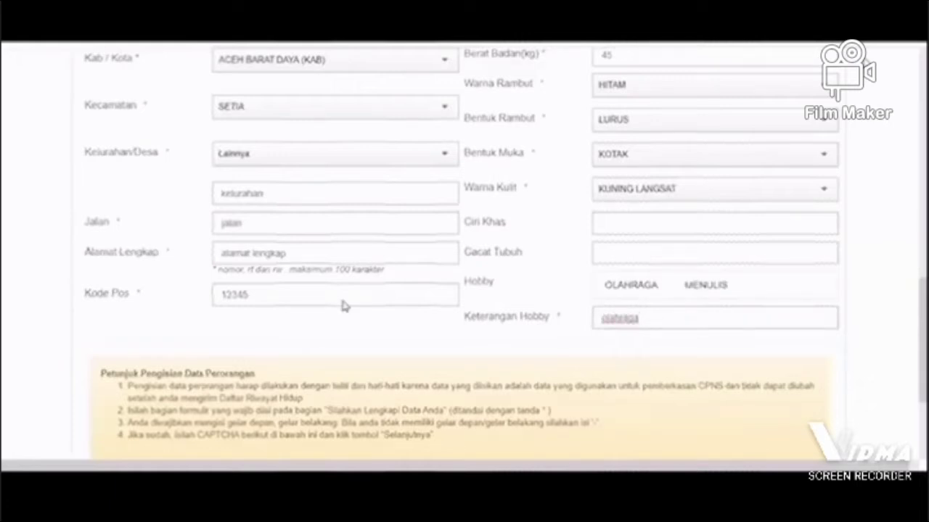
text( tenis)
Step: Submit the personal data form and continue to the Pendidikan section
scroll(342, 305, down, 1)
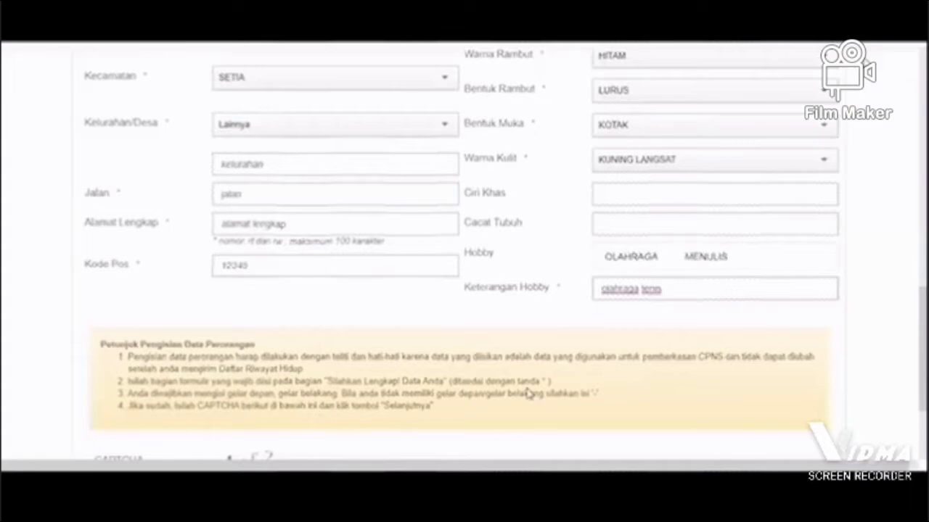
scroll(499, 405, down, 3)
click(492, 415)
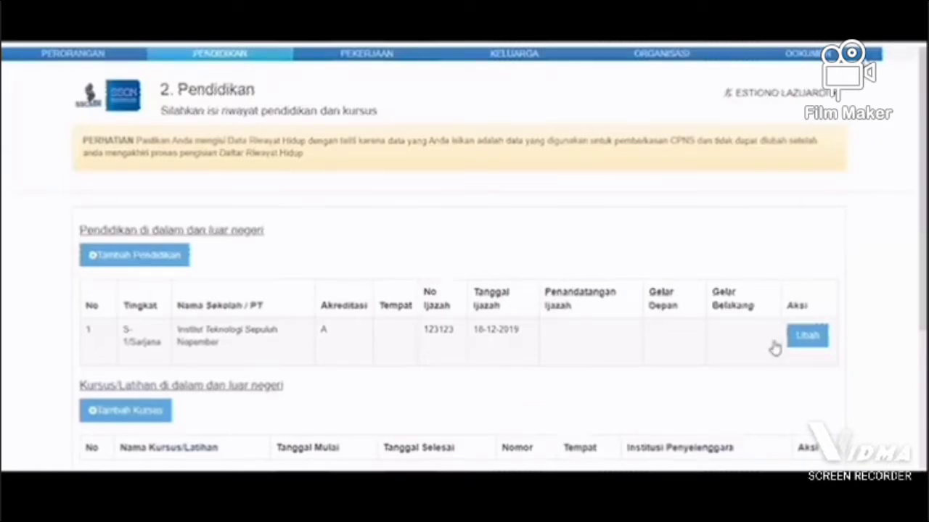
Step: Edit the existing S-1/Sarjana education record and set its Tempat to JAKARTA SELATAN (KOTA)
click(805, 337)
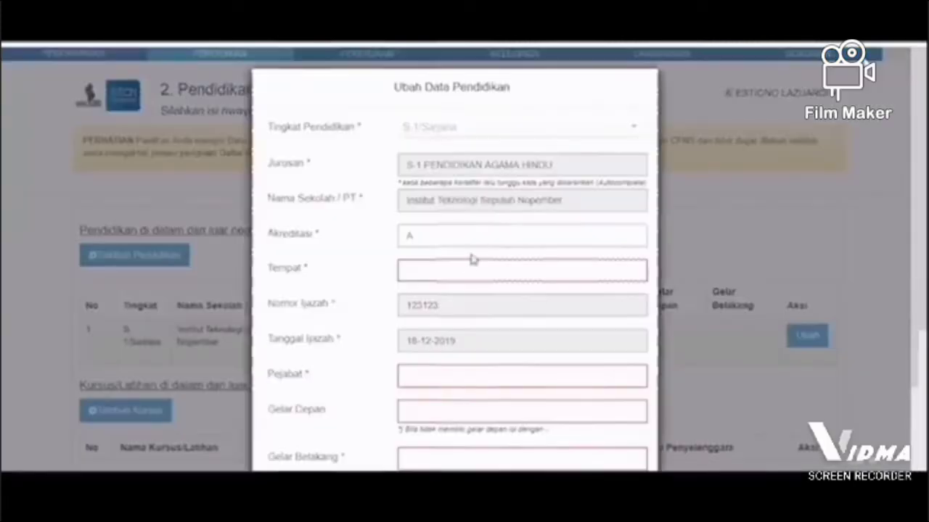
click(470, 267)
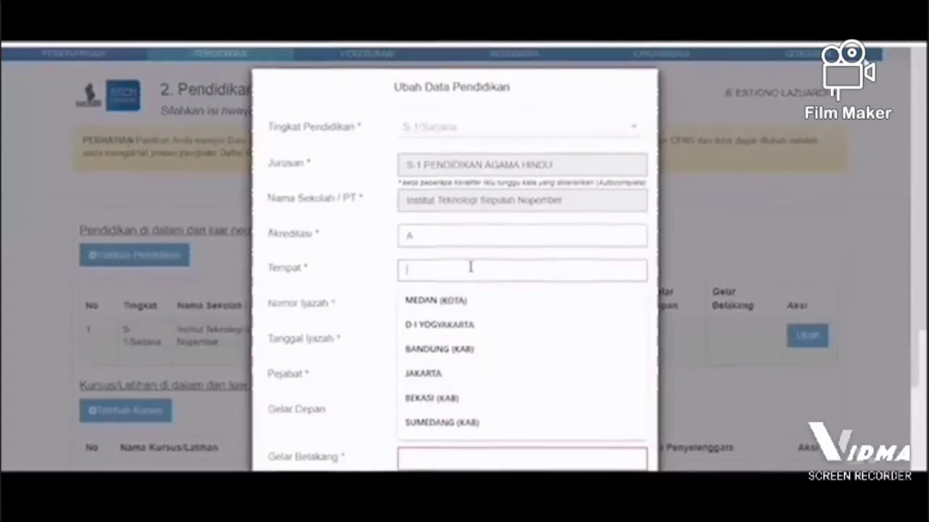
text(jakarta)
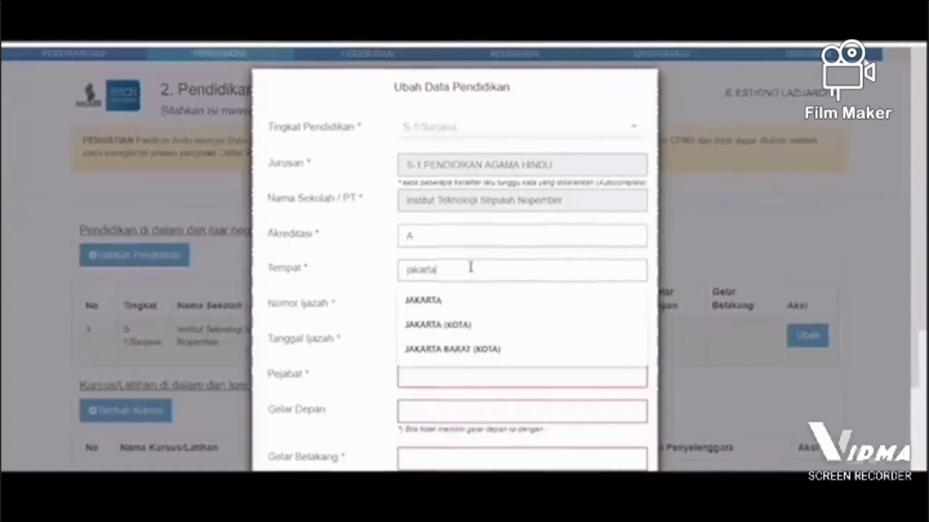
click(446, 389)
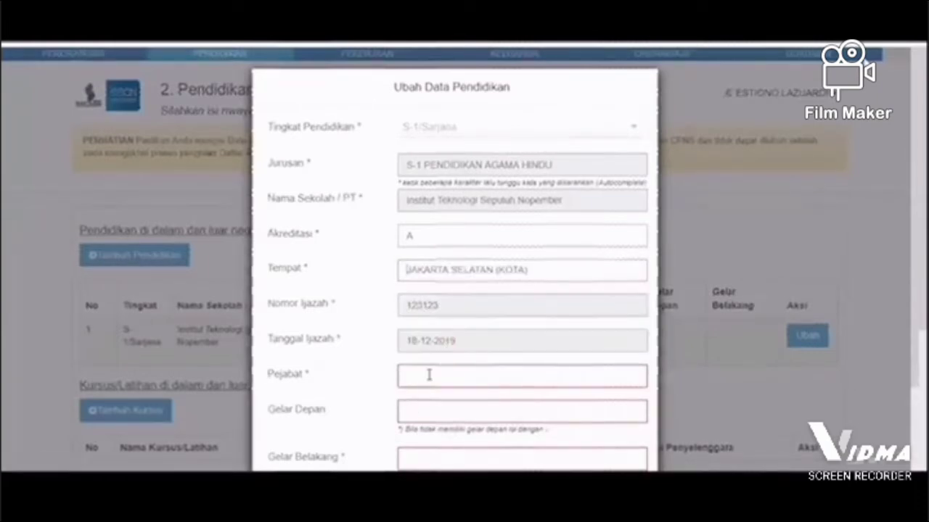
Step: Set the S-1 record's Pejabat to "rektor", Gelar Depan to "-" and Gelar Belakang to "s.kom", and save it
click(428, 374)
text(rektor)
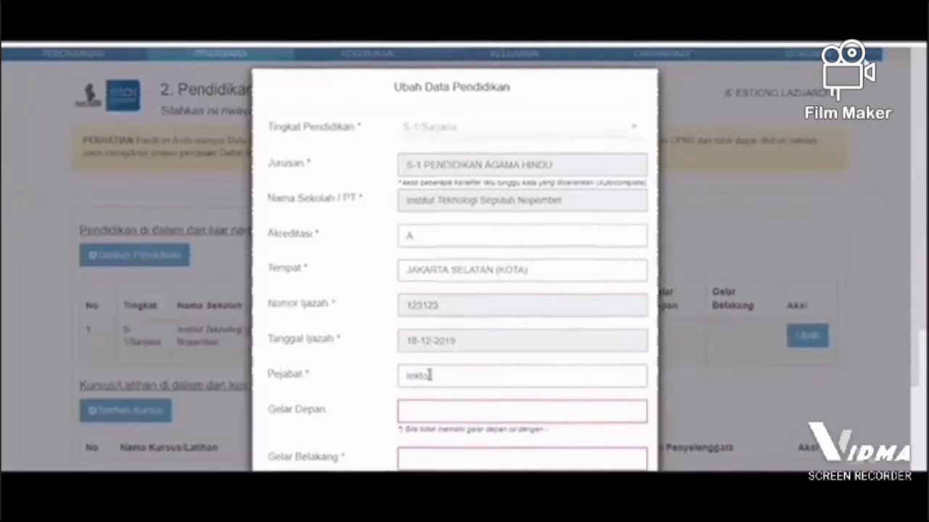
key(Tab)
text(-)
key(Tab)
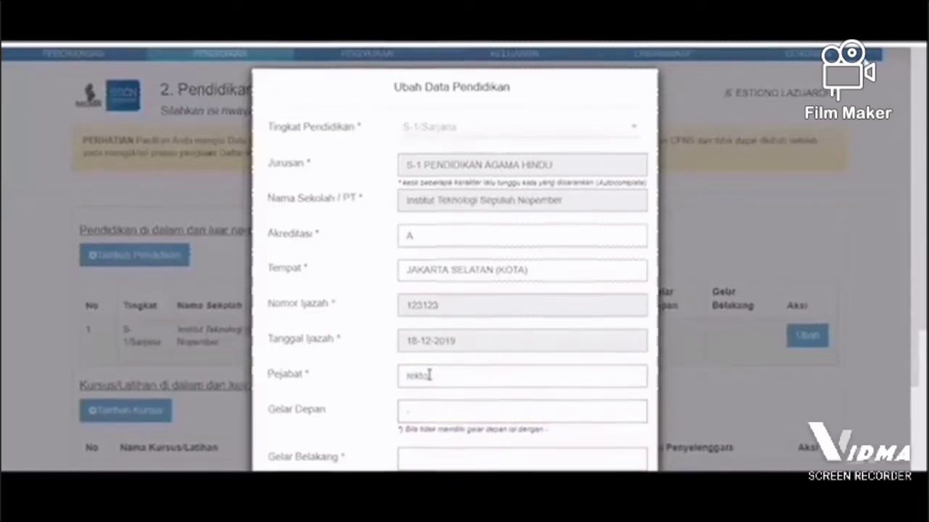
text(s.kom)
scroll(574, 415, down, 2)
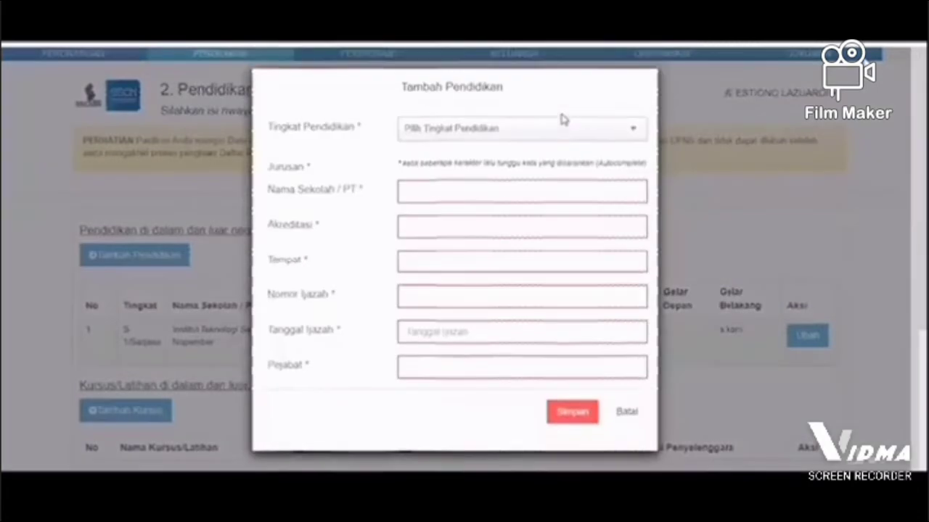
Step: In a new education record, set Tingkat Pendidikan to SLTA and Jurusan to SMA
click(570, 128)
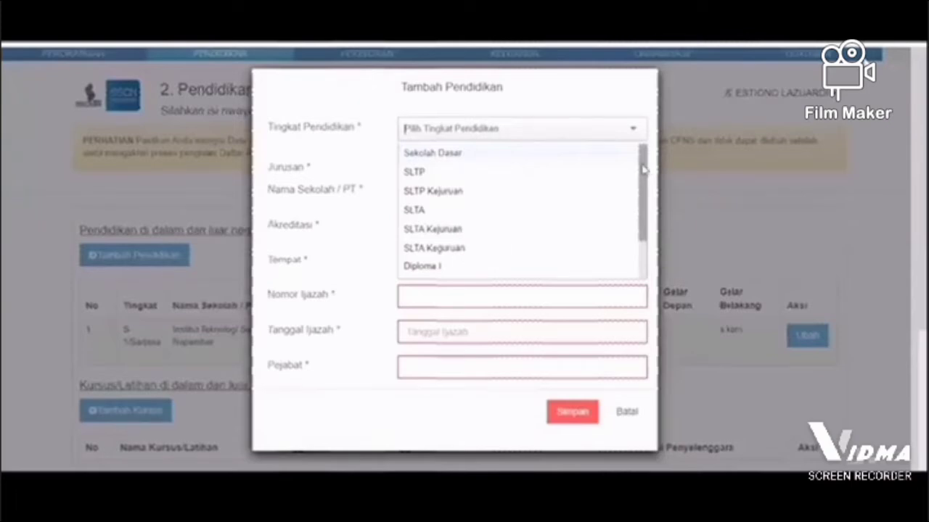
scroll(646, 211, down, 2)
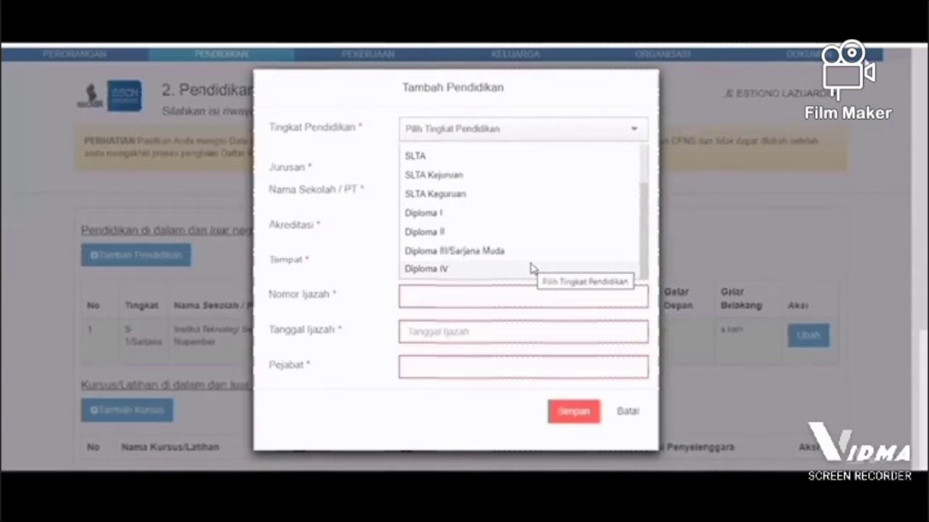
click(532, 156)
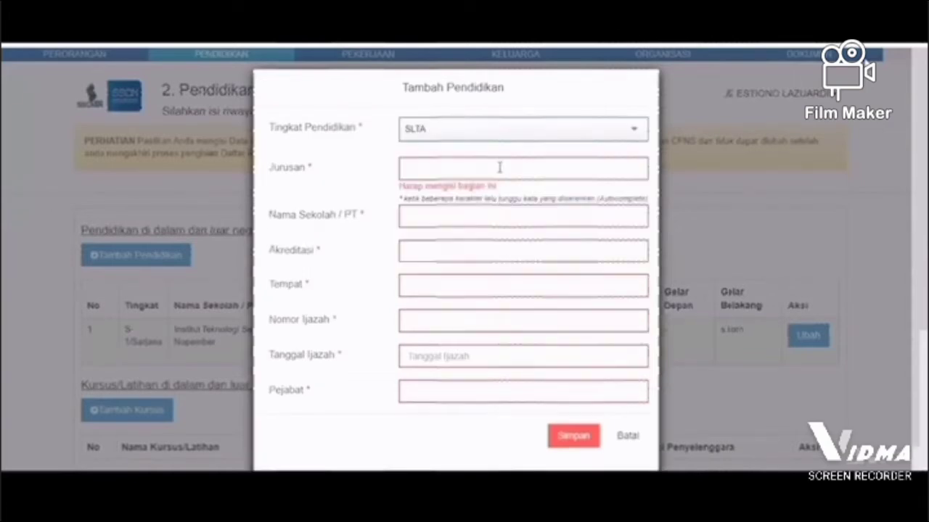
click(499, 167)
text(sma)
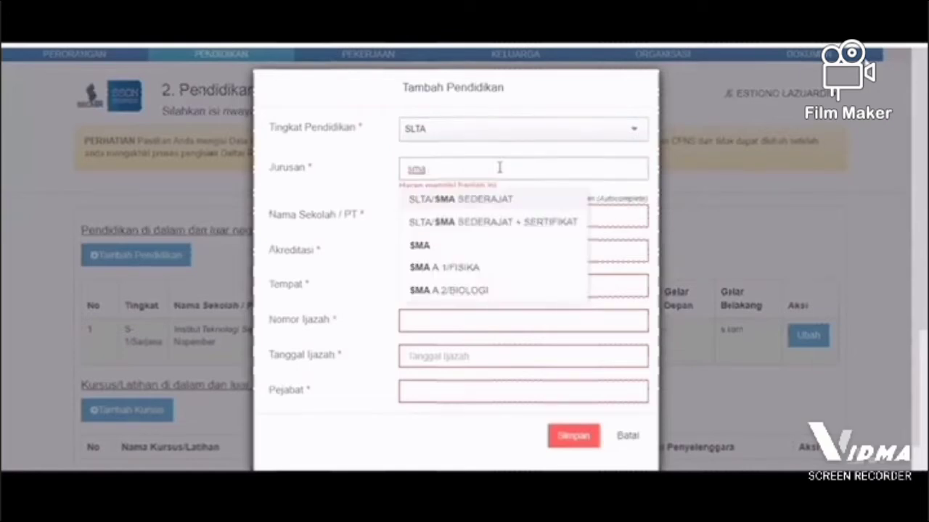
click(452, 245)
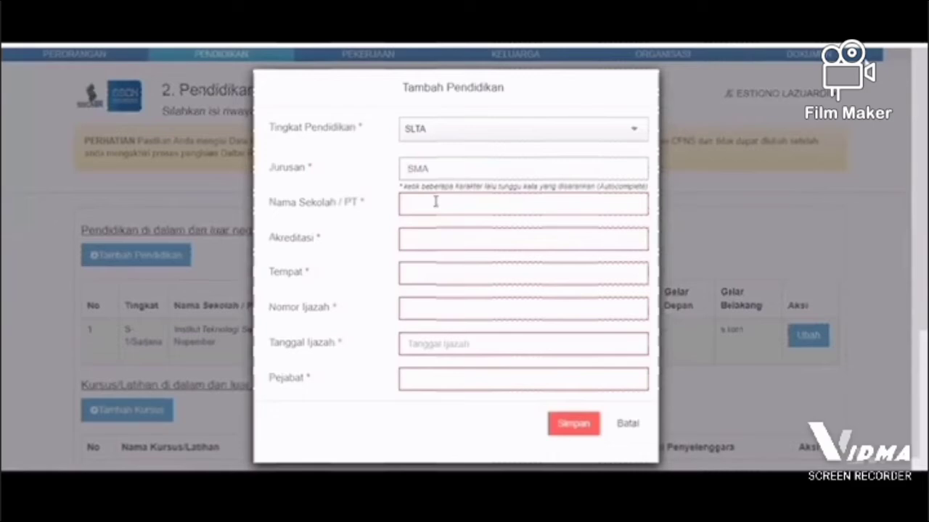
Step: Enter "sma" as the school name, A as the Akreditasi and PAPUA as the Tempat
click(435, 201)
text(sma)
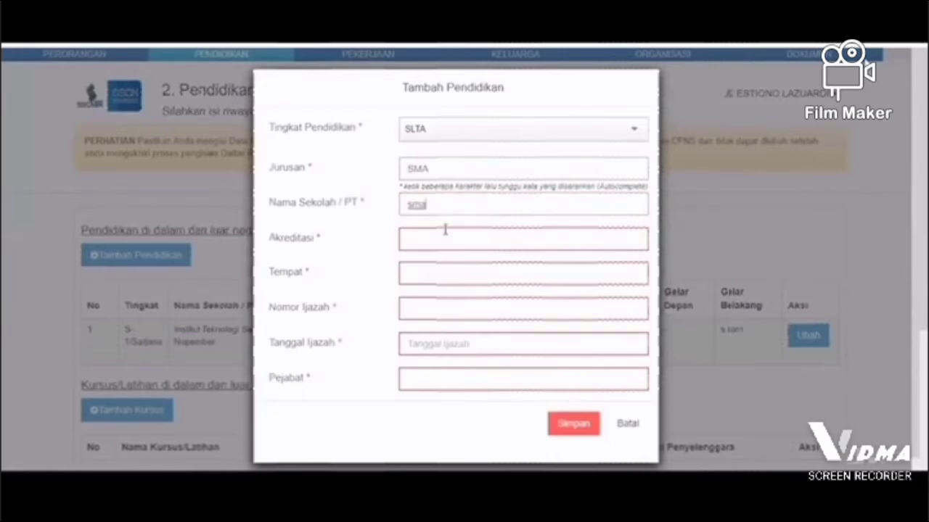
key(Tab)
text(A)
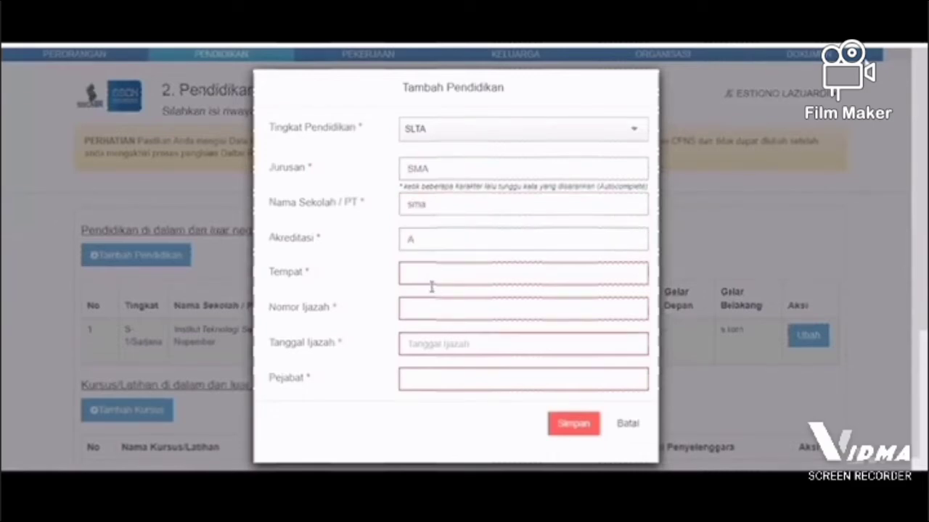
key(Tab)
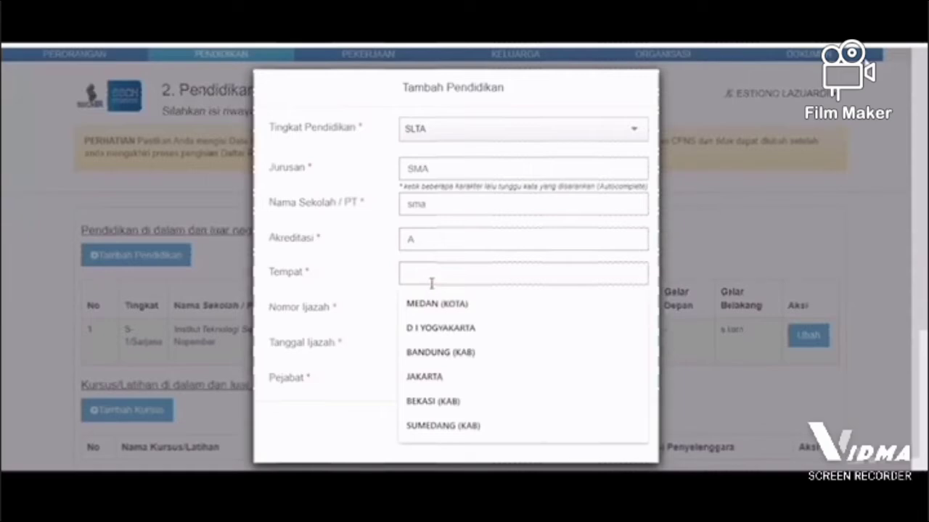
text(papua)
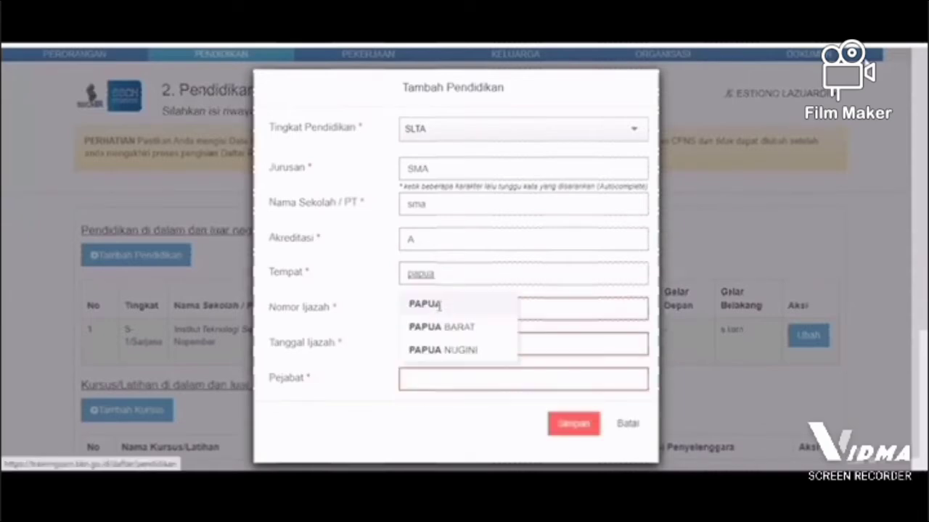
click(439, 306)
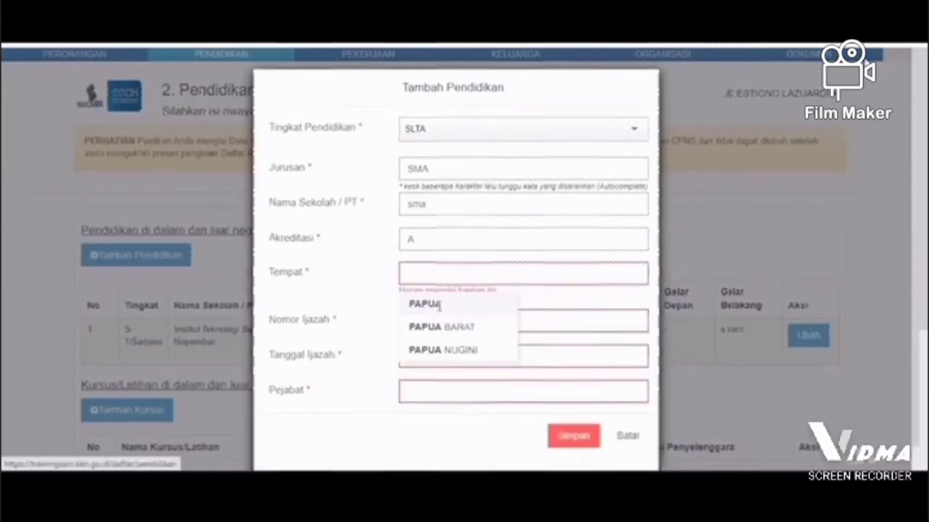
Step: Enter the diploma number, set Tanggal Ijazah to 16-06-2020 and Pejabat to "kepsek", and save the SLTA record
key(Tab)
text(6789)
key(Tab)
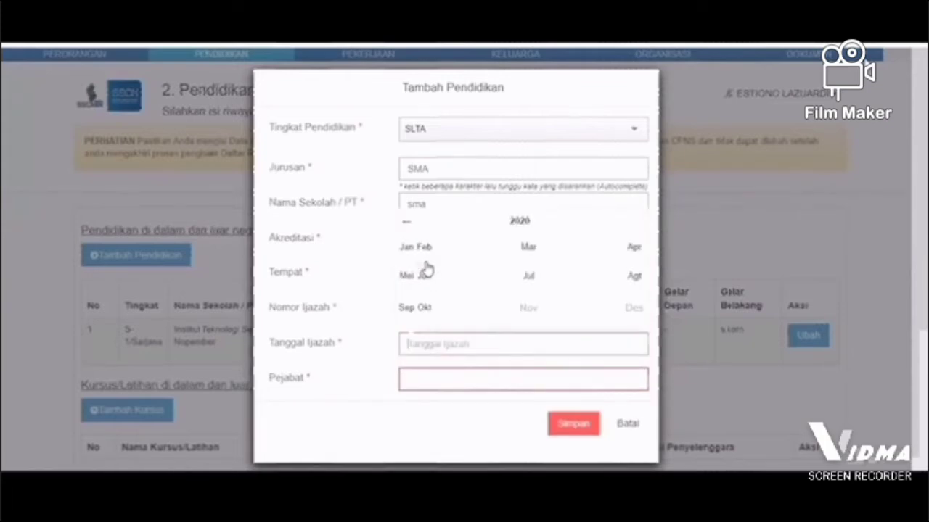
click(426, 271)
click(427, 312)
key(Tab)
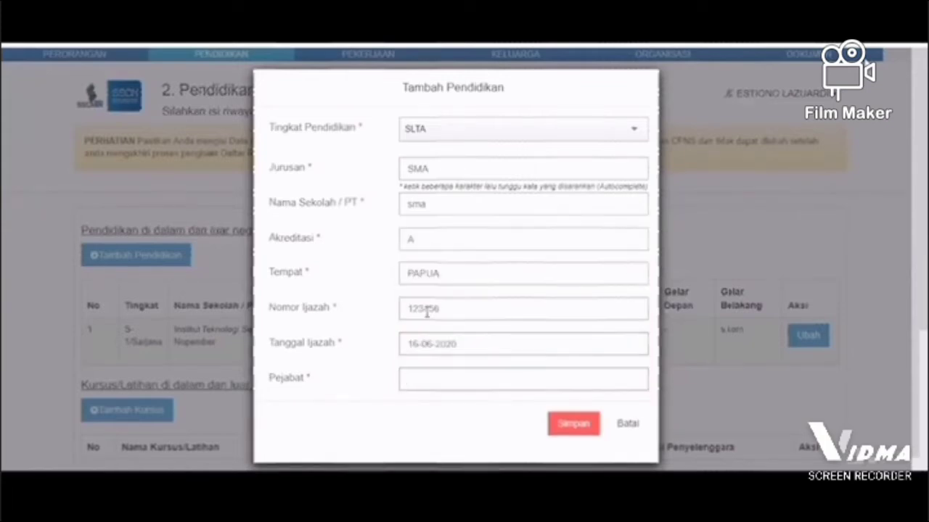
text(pepsek)
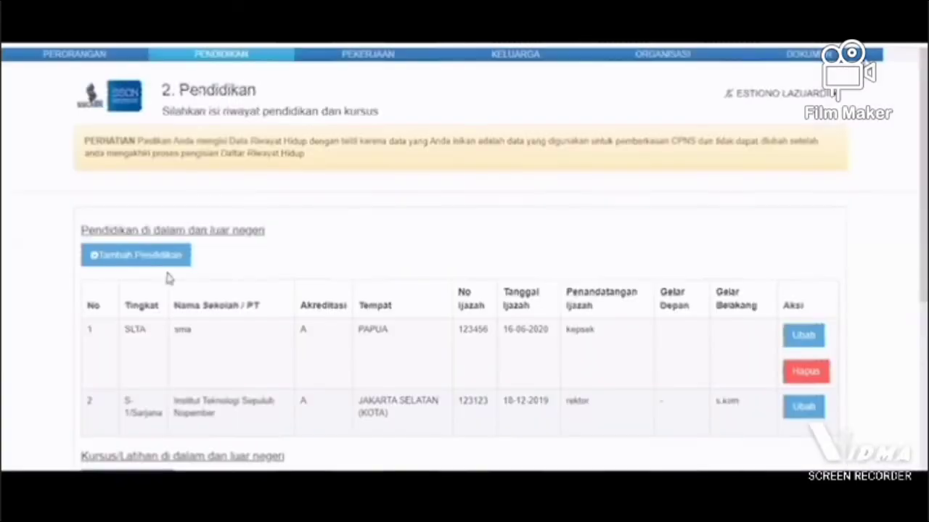
Step: Open a new course entry and look through the options for Instansi Pemerintah Penyelenggara without choosing one
scroll(151, 246, down, 3)
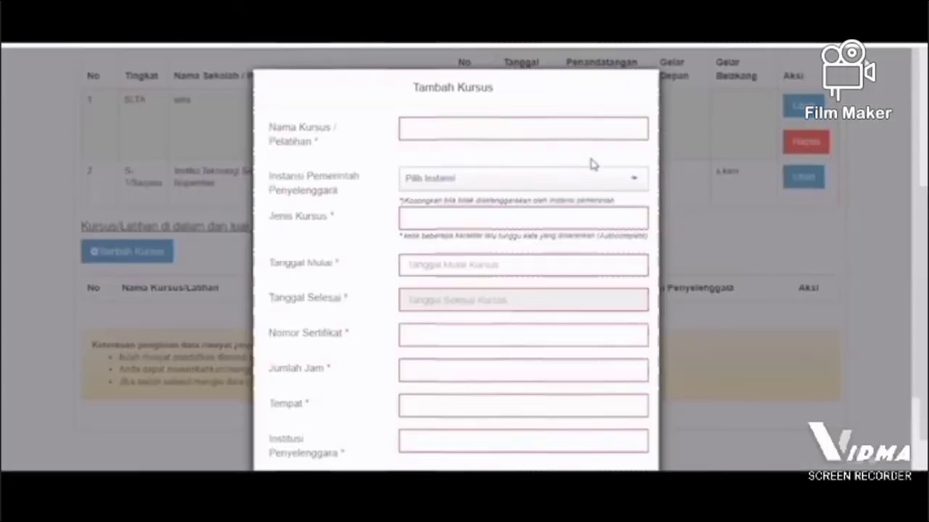
click(436, 191)
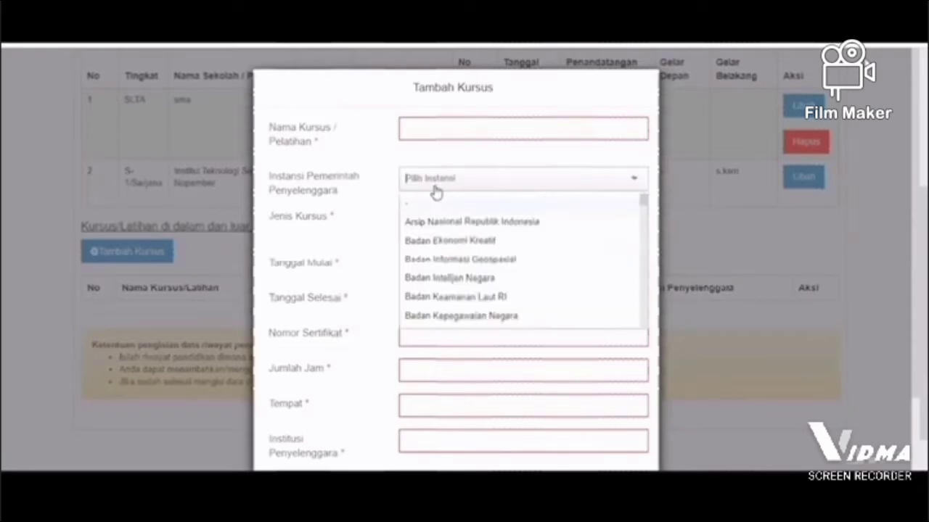
click(488, 162)
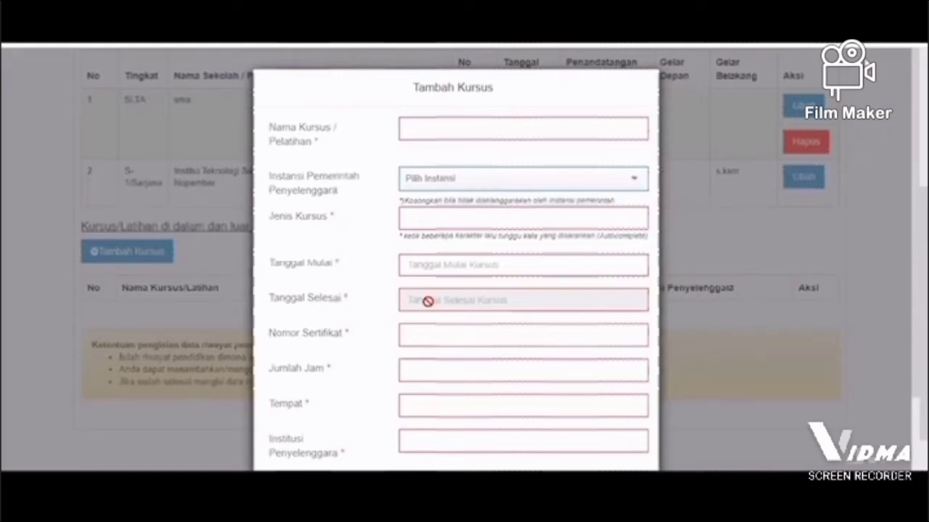
Step: Close the new course entry without saving it and continue to the Pekerjaan section
scroll(642, 387, down, 2)
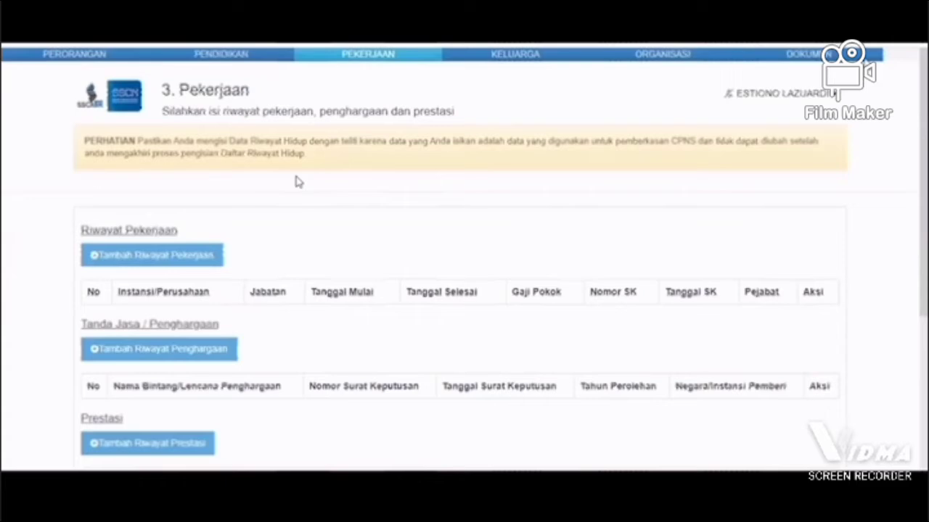
scroll(297, 182, down, 2)
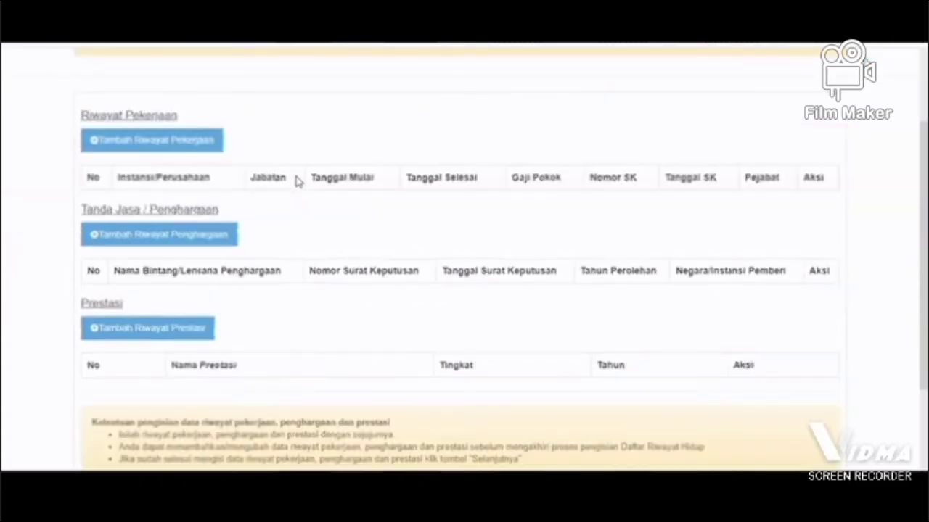
Step: Open a new Riwayat Pekerjaan record, examine its Instansi Pemerintah options and required fields, and cancel it
click(136, 138)
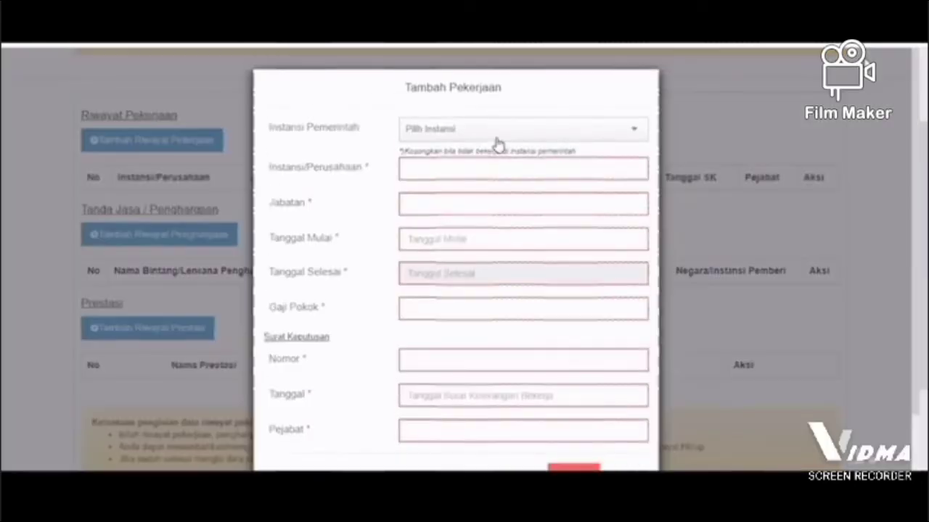
click(636, 135)
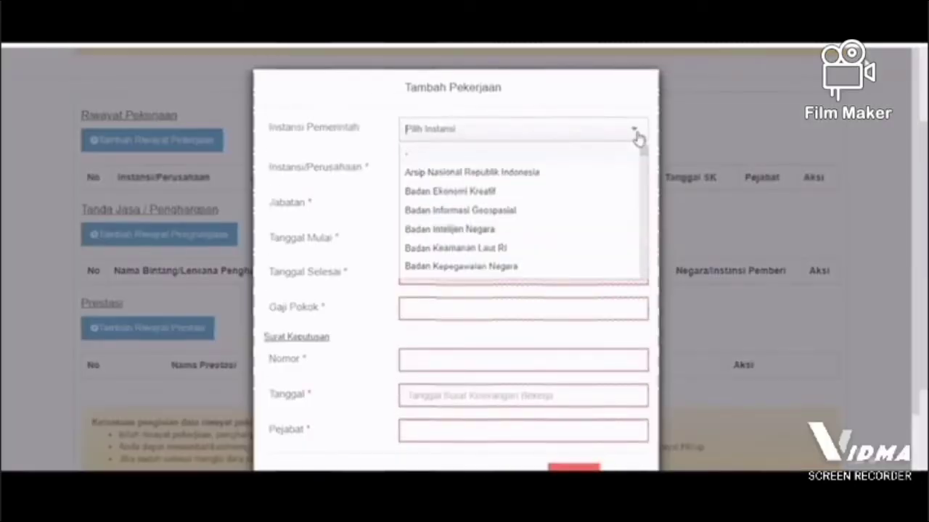
click(635, 135)
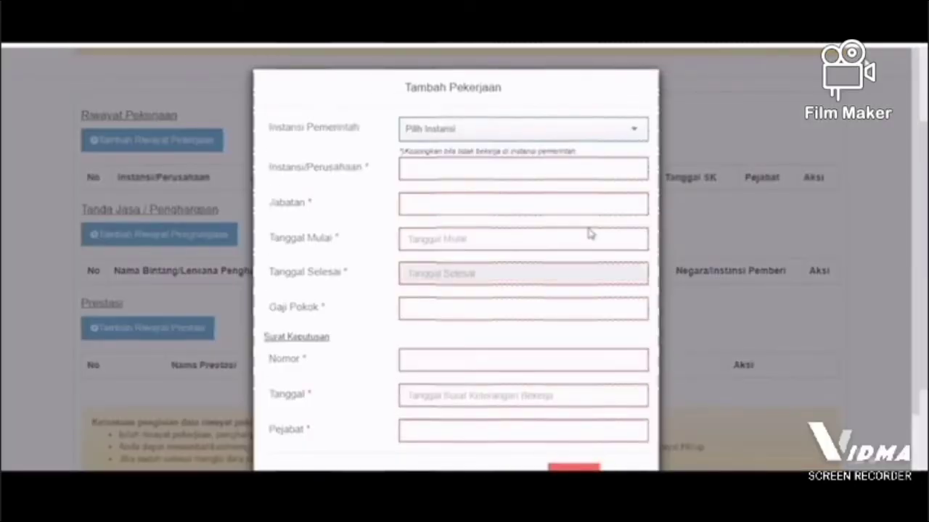
scroll(524, 385, down, 1)
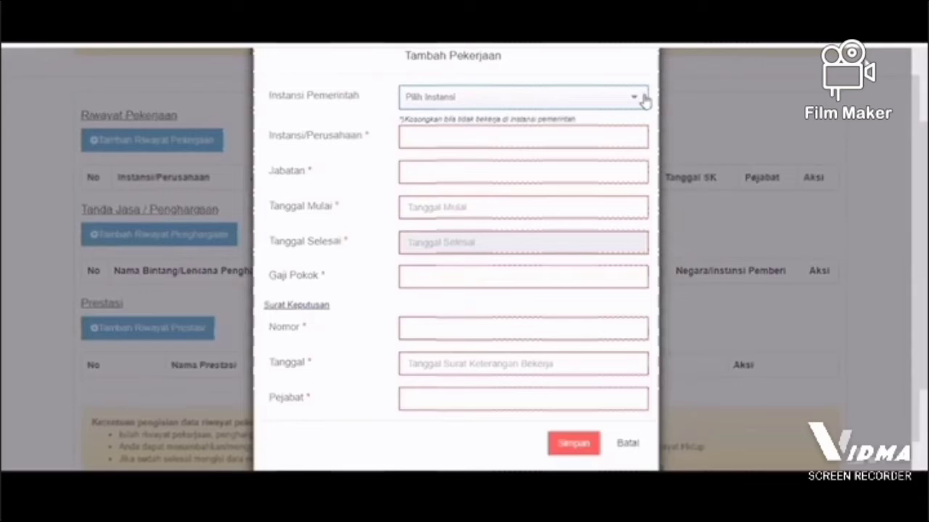
click(630, 138)
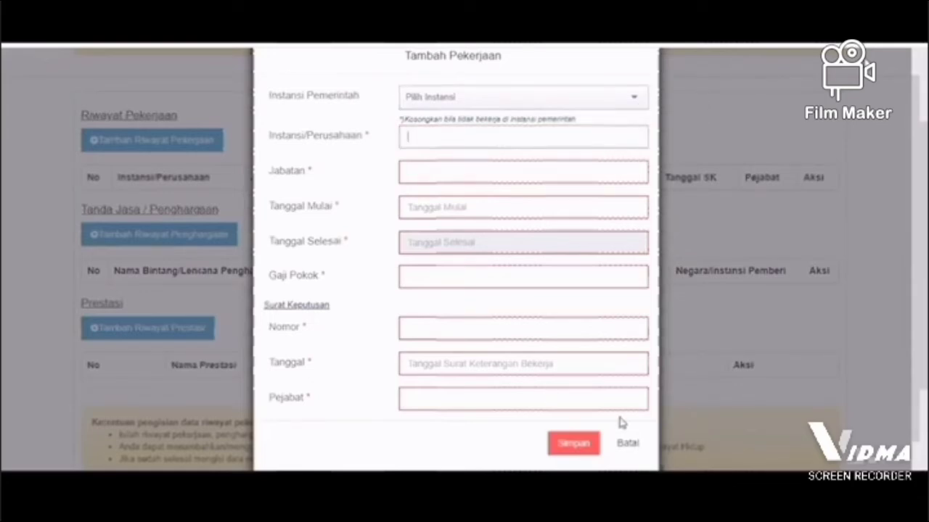
click(616, 444)
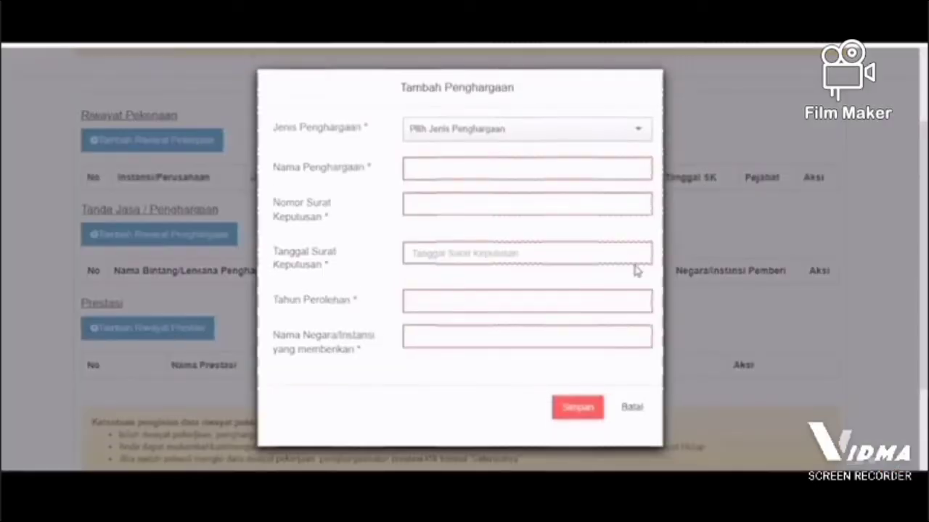
Step: Cancel the new award record without entering anything and continue to the Keluarga section
click(632, 407)
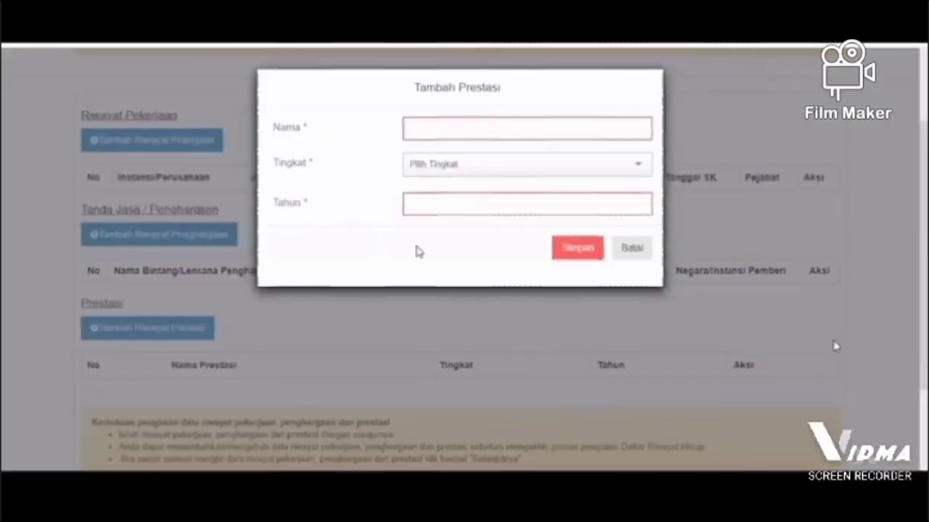
click(634, 249)
scroll(389, 213, down, 2)
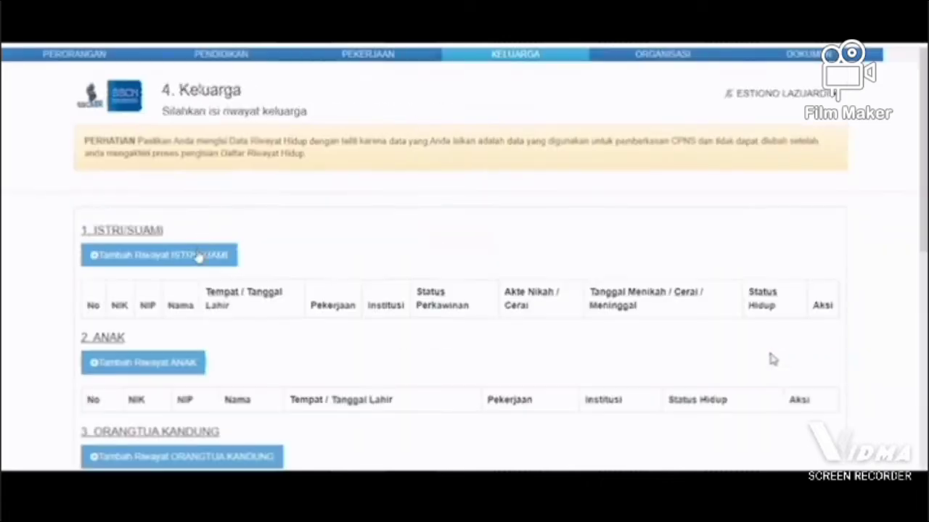
click(472, 209)
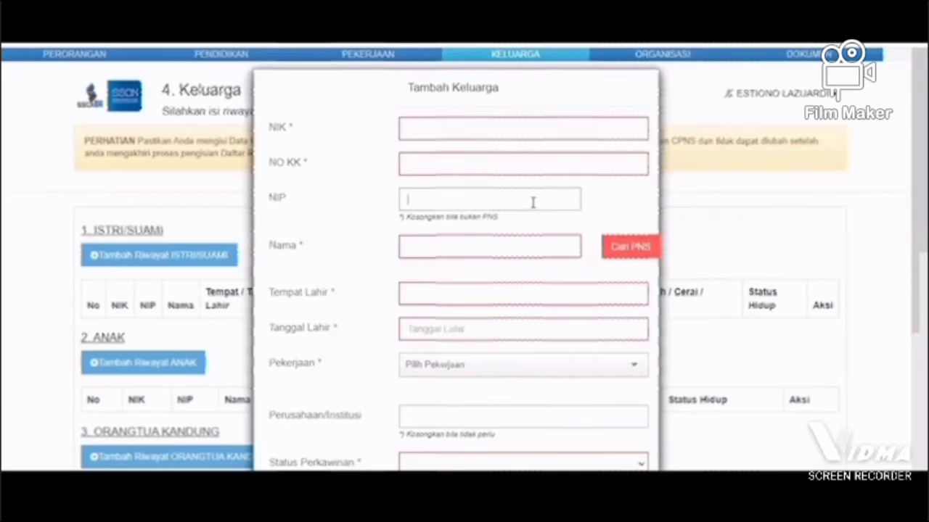
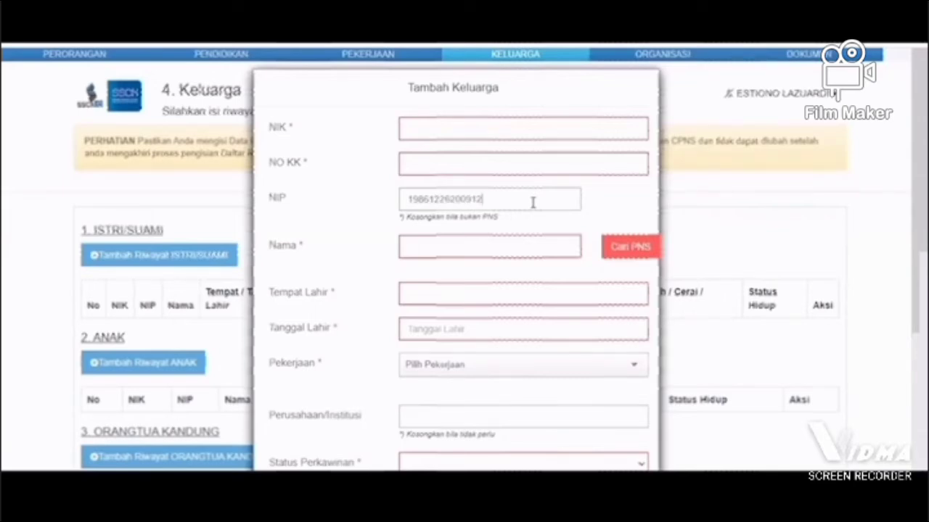
key(Tab)
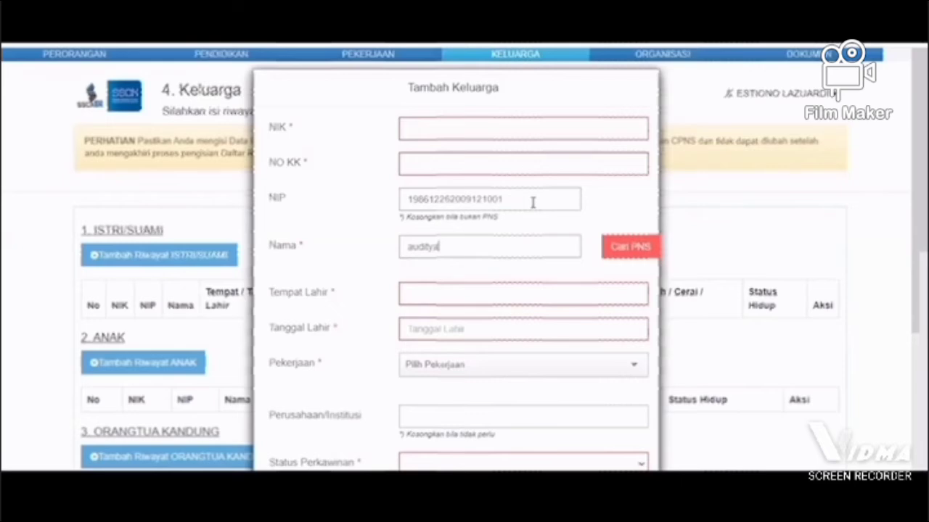
click(628, 249)
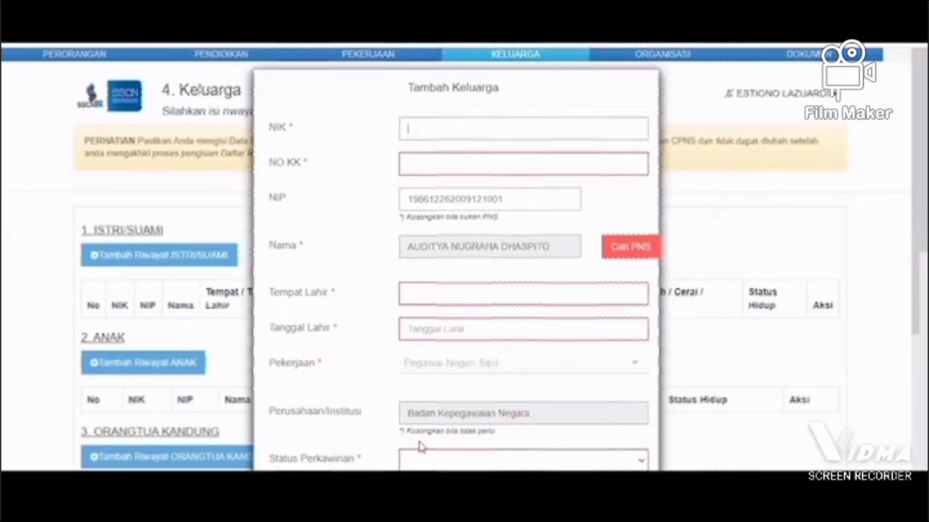
scroll(488, 350, down, 2)
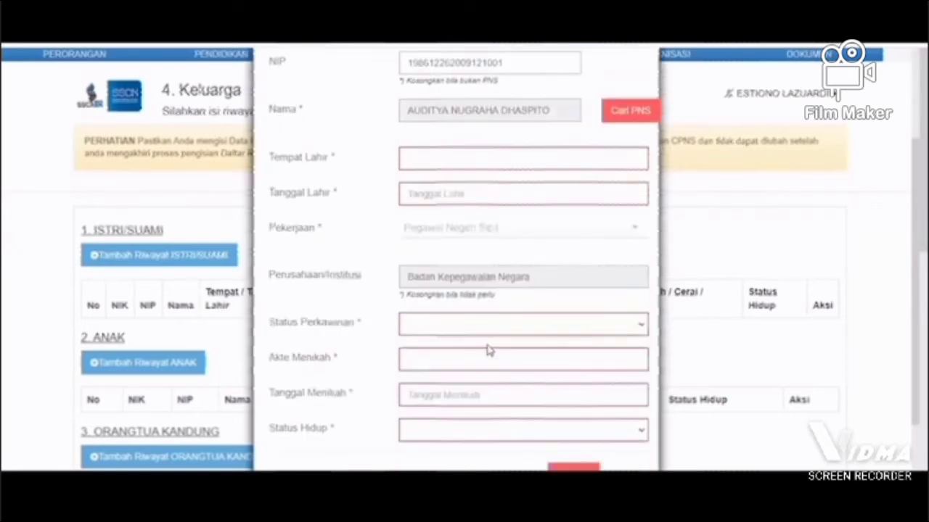
scroll(411, 249, down, 1)
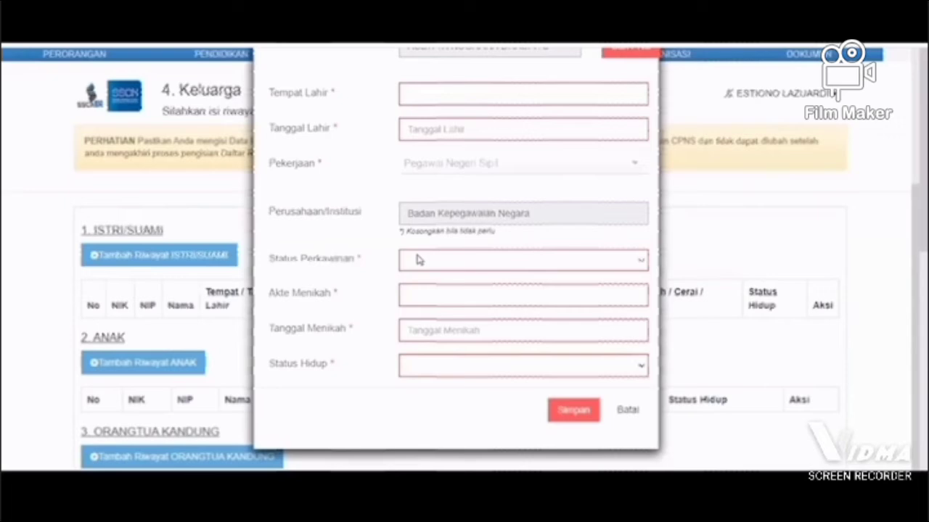
click(629, 411)
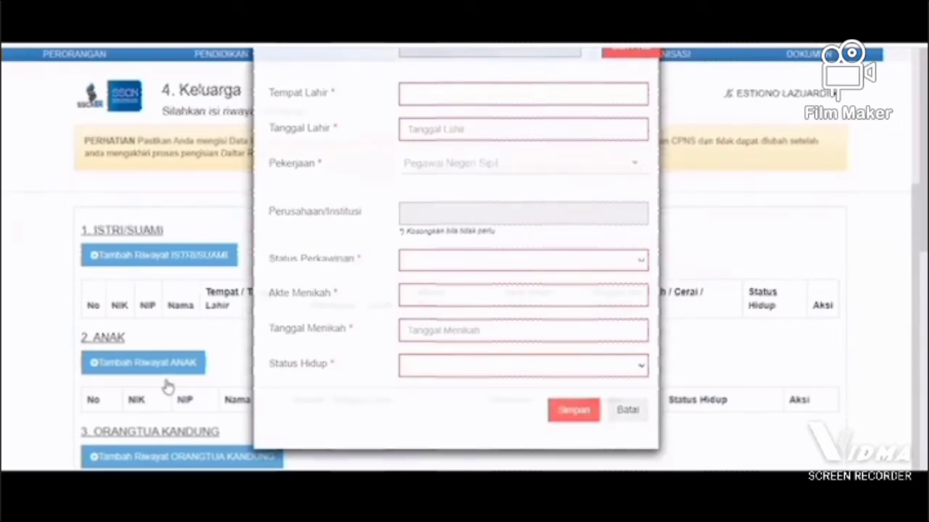
Step: Look through the other family sections, open a blank Bapak/Ibu Mertua record and cancel it
scroll(167, 385, down, 3)
scroll(167, 386, down, 2)
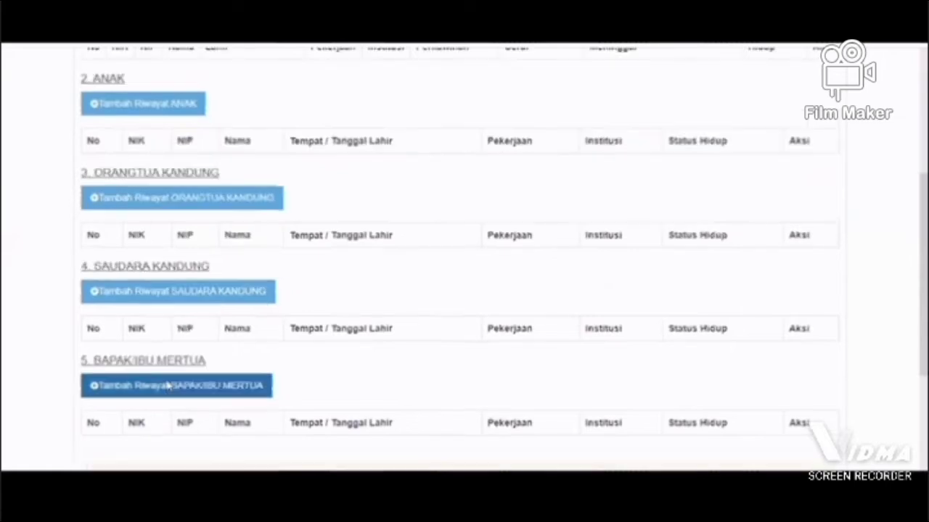
click(167, 386)
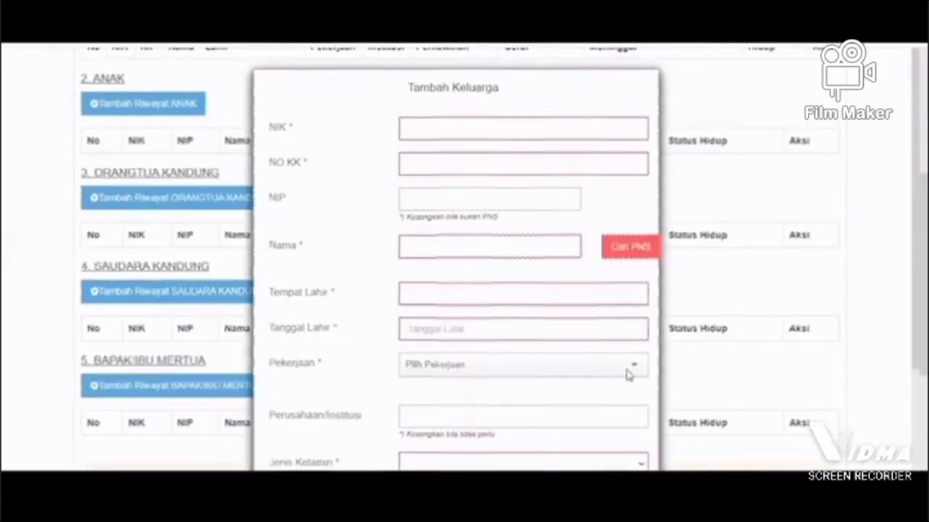
scroll(640, 420, down, 3)
click(630, 412)
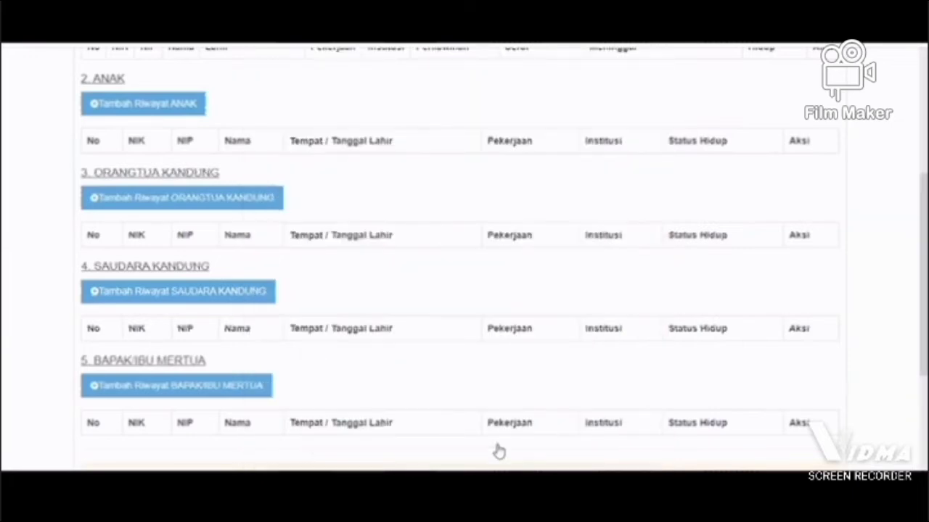
scroll(499, 451, down, 4)
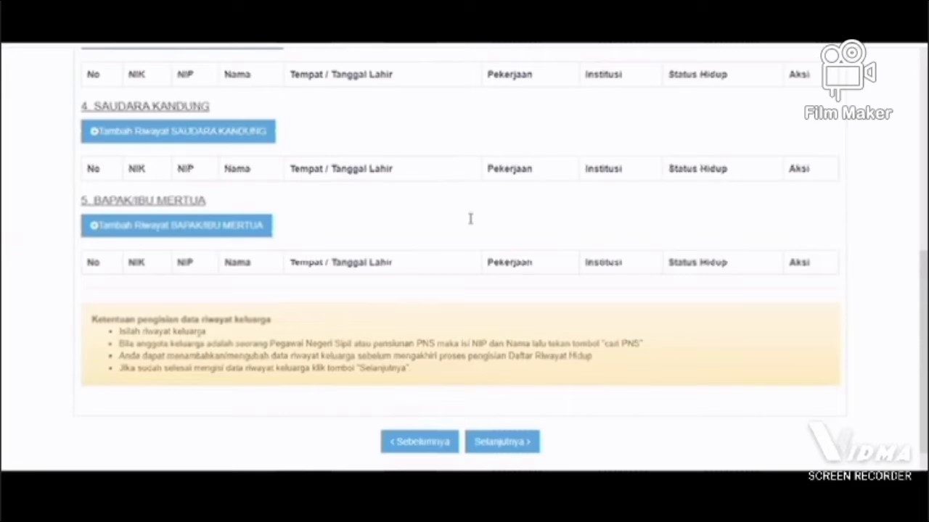
Step: In a new Istri/Suami record, enter the spouse's NIP and name and look them up in the PNS data
scroll(471, 225, up, 6)
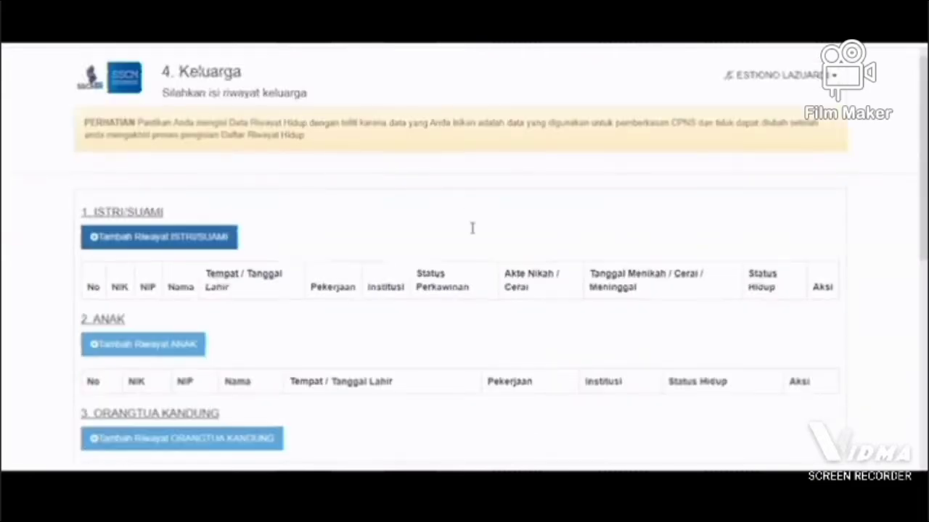
click(469, 201)
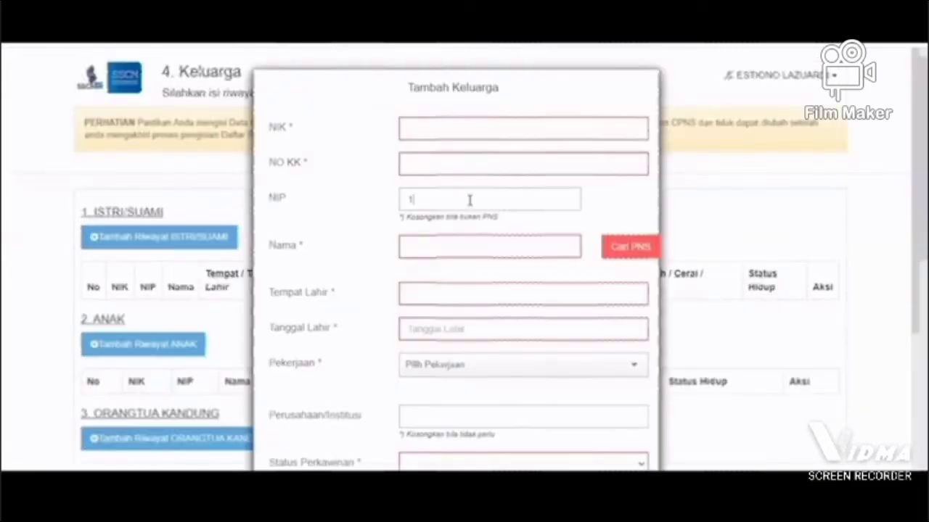
key(Tab)
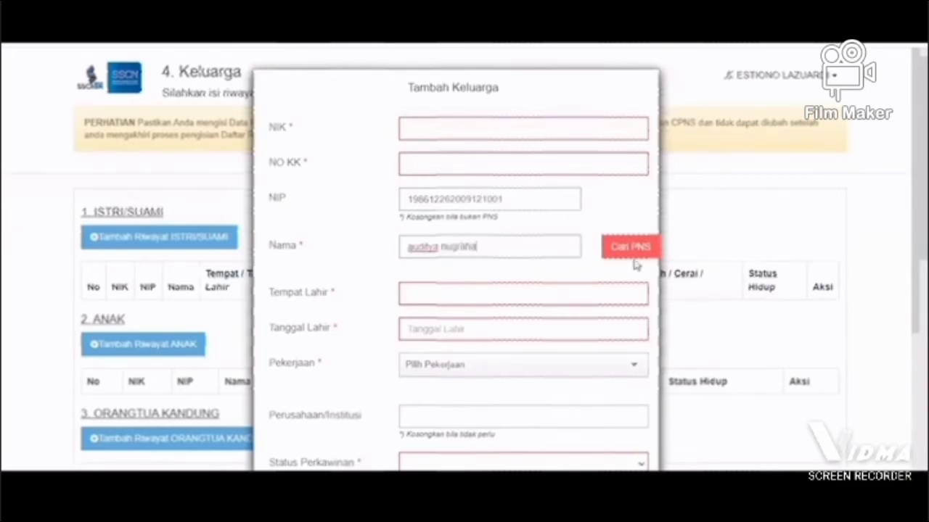
click(633, 260)
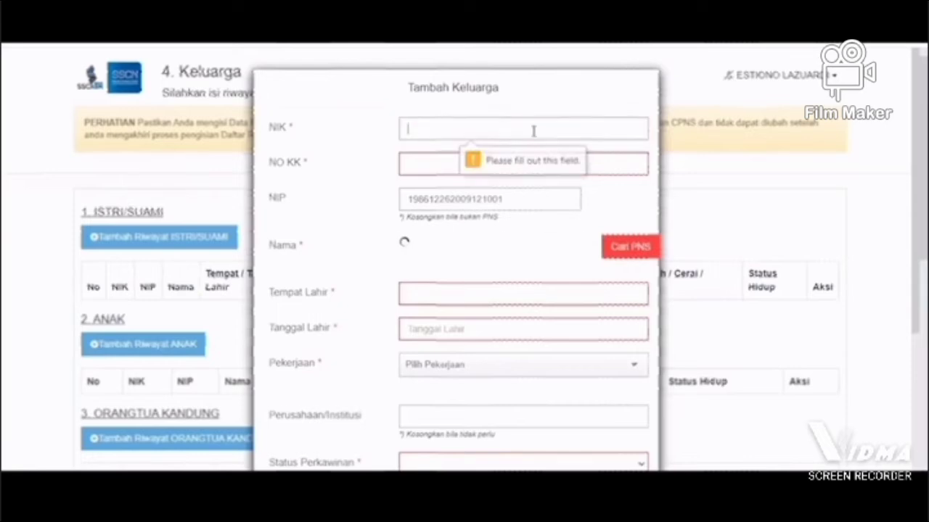
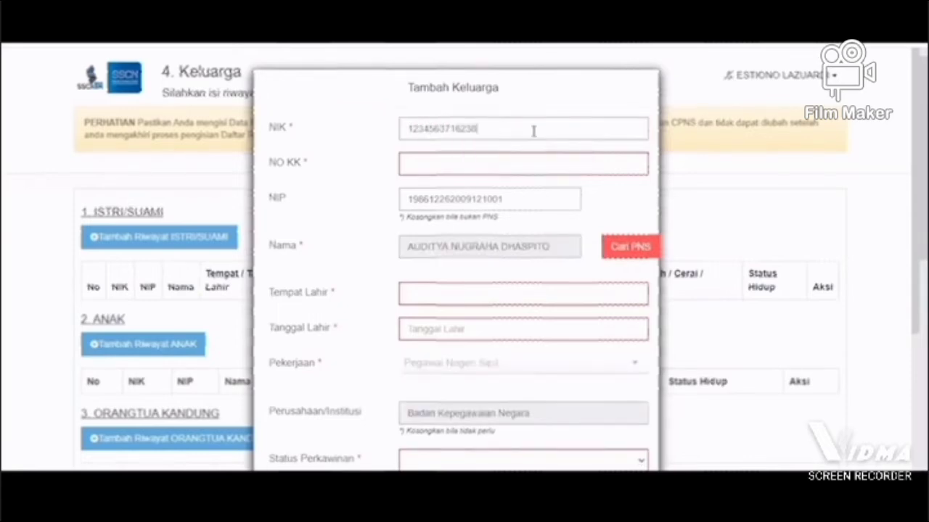
Step: Enter the spouse's NIK and family card number (NO KK)
key(Tab)
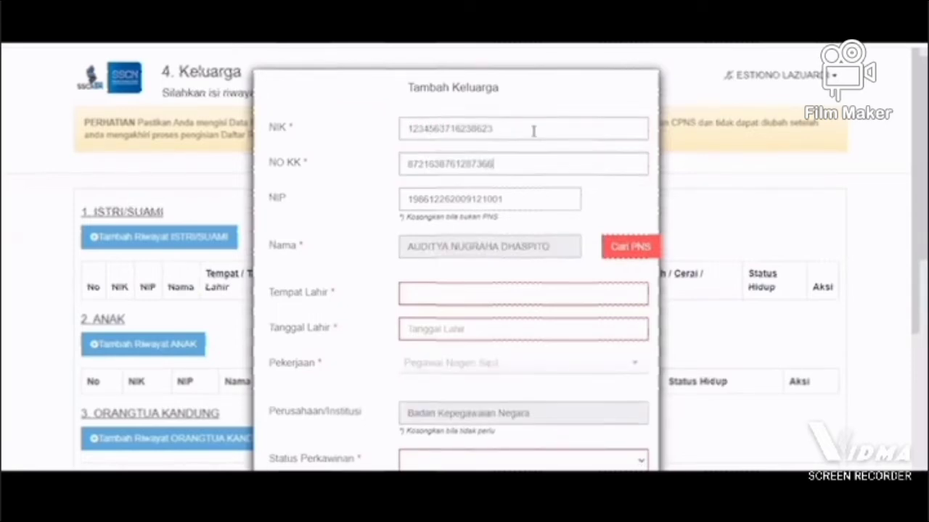
Step: Set the spouse's Tempat Lahir to BEKASI (KAB) and fill in the date of birth
key(Tab)
key(Tab)
text(batj)
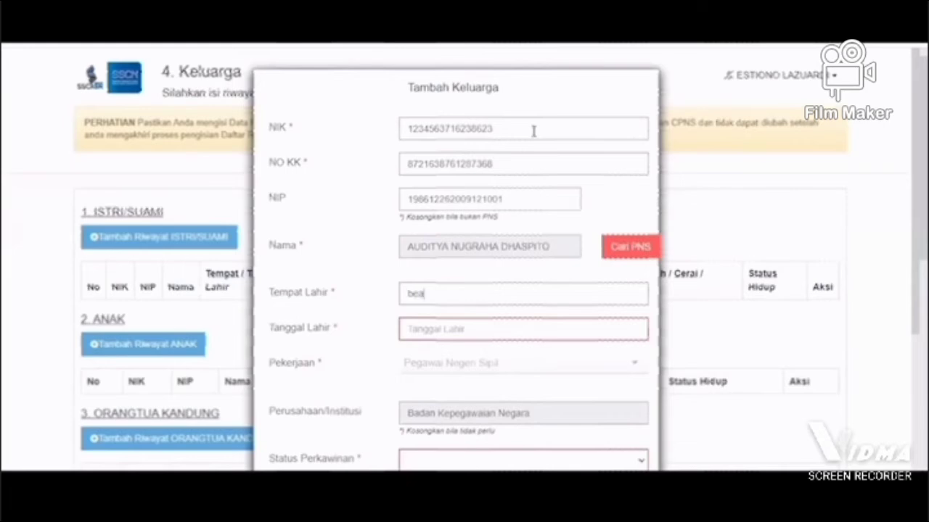
key(BackSpace)
key(BackSpace)
key(BackSpace)
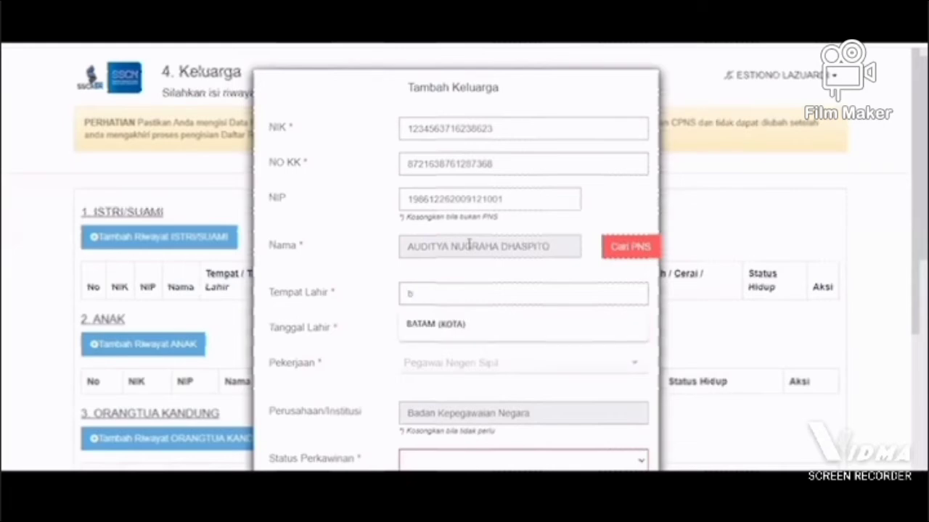
text(ekasi)
click(436, 330)
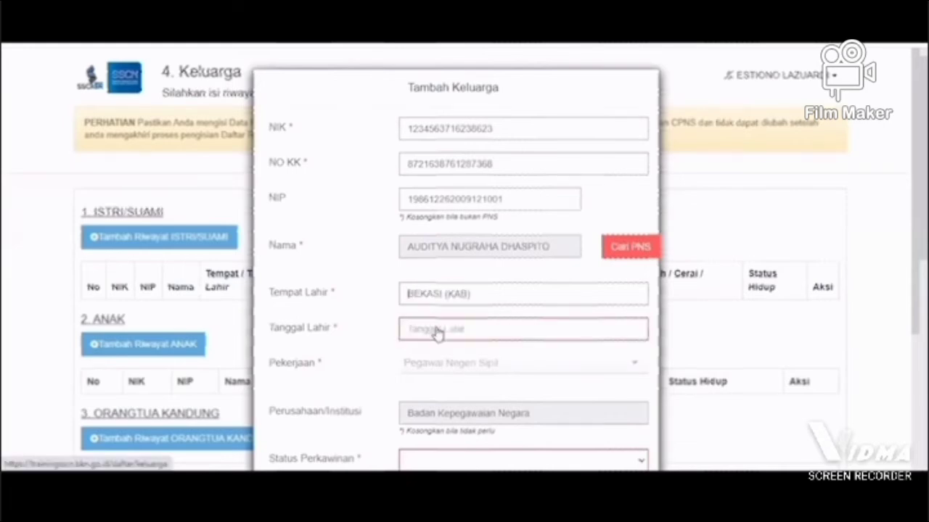
click(437, 331)
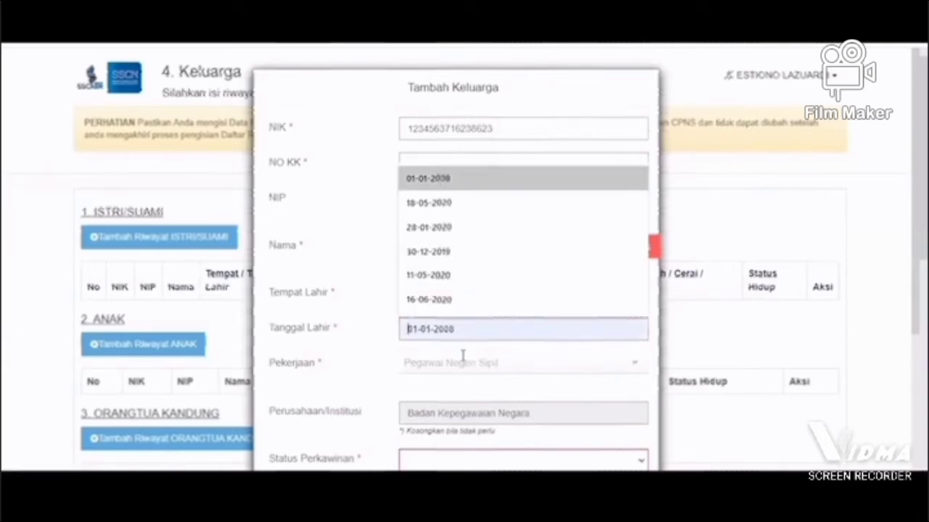
key(Return)
Step: Set Status Perkawinan to Menikah, enter the marriage certificate number and set Tanggal Menikah to 04-02-2020
scroll(481, 256, down, 3)
click(459, 260)
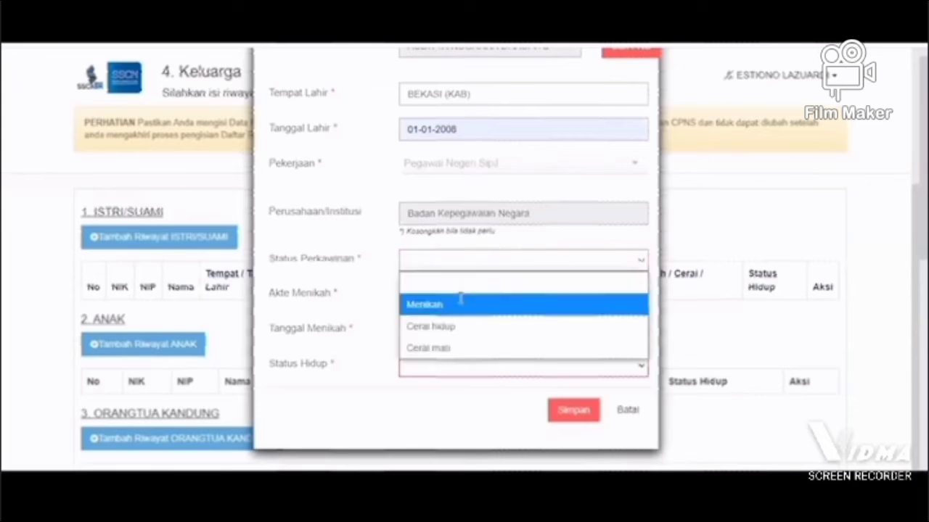
click(460, 298)
click(461, 296)
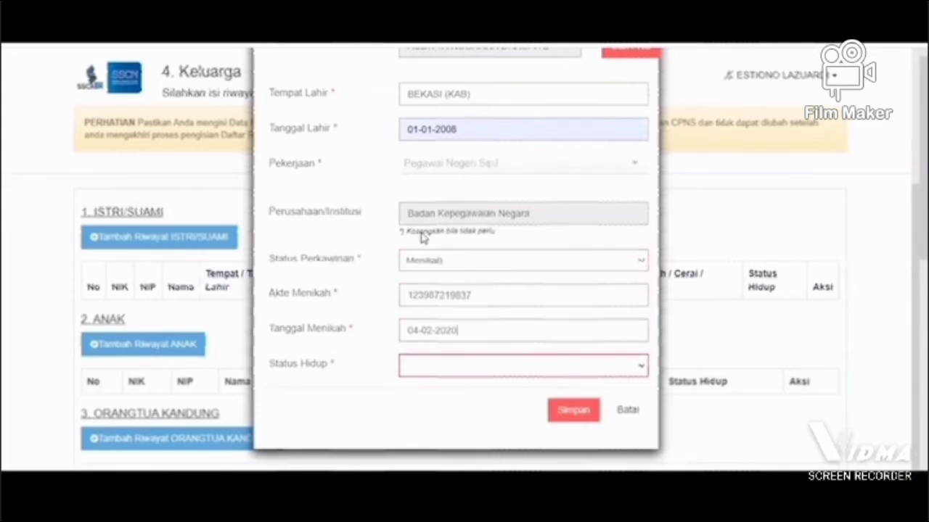
Step: Set the spouse's Status Hidup to Hidup and save the Istri/Suami record
click(508, 365)
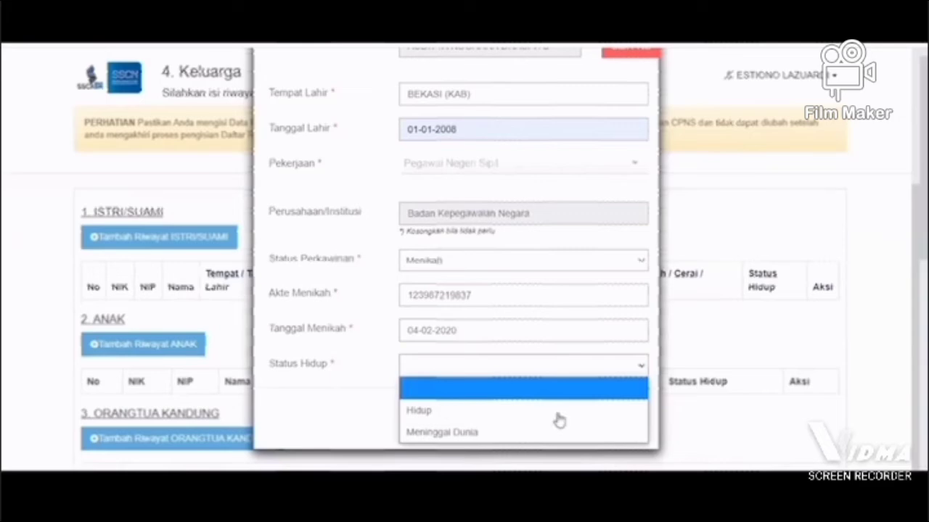
click(557, 412)
click(560, 413)
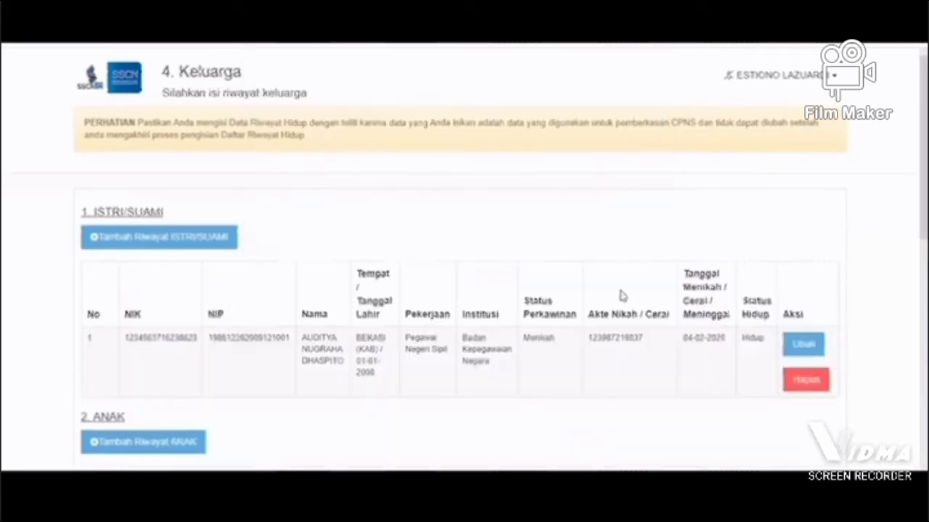
scroll(466, 216, down, 8)
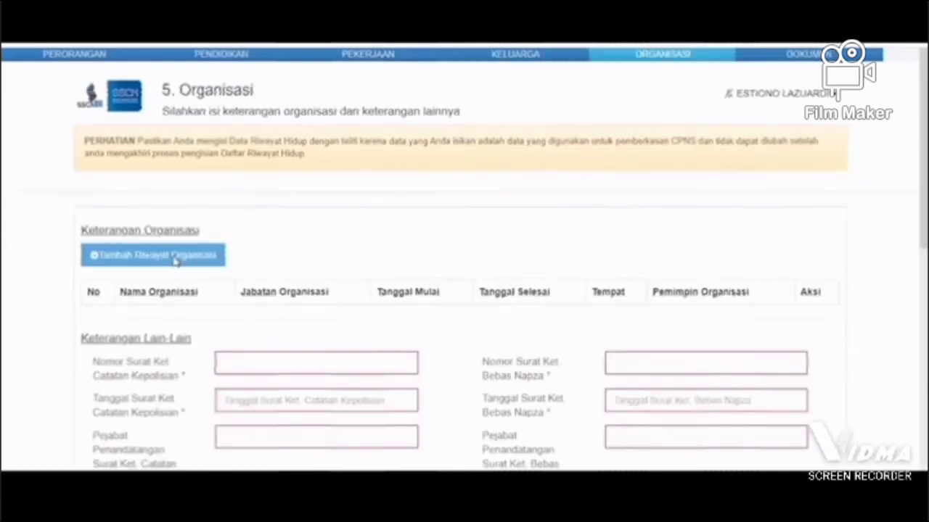
click(175, 261)
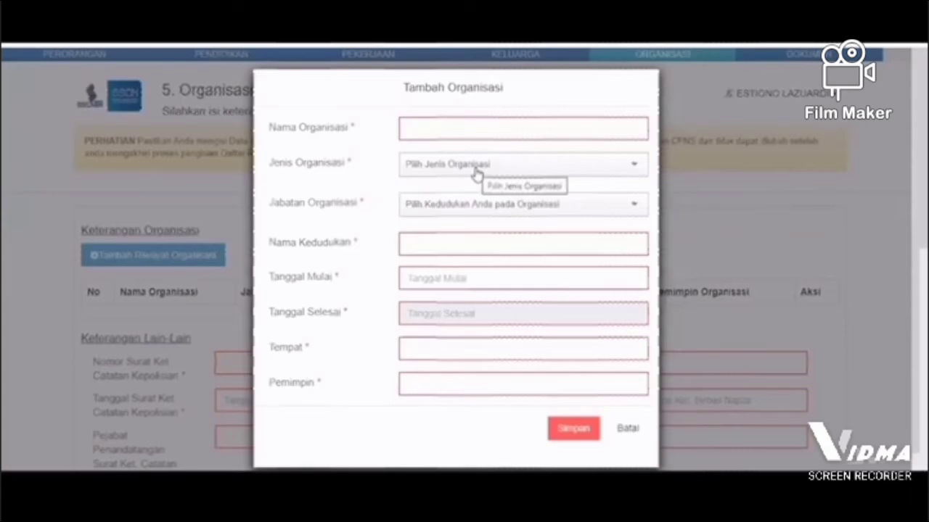
click(475, 173)
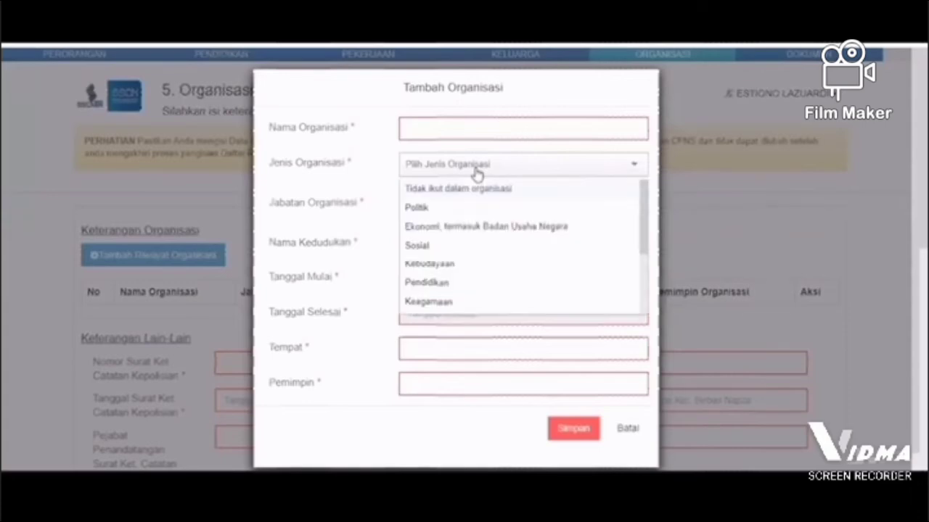
click(476, 209)
click(475, 209)
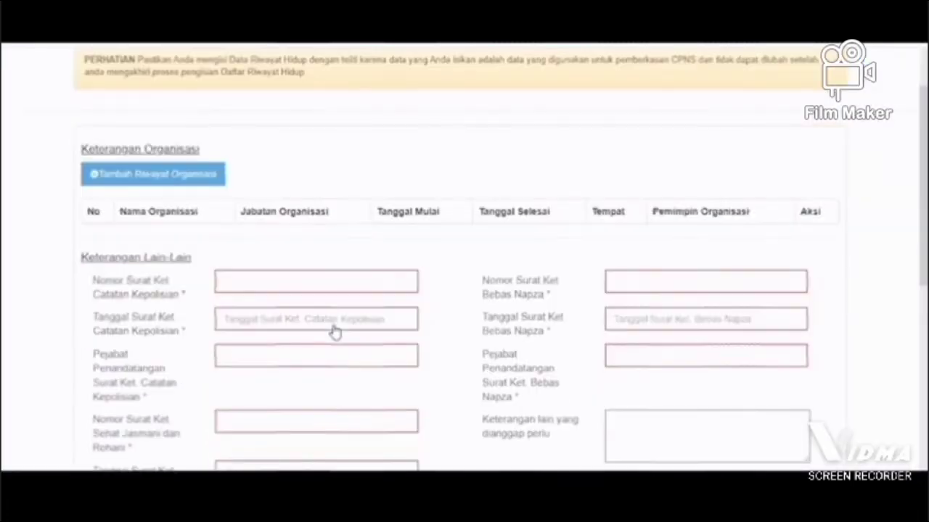
Step: Under Keterangan Lain-Lain, enter the Surat Ket. Catatan Kepolisian number, set its date to 03-06-2020 and enter "pejabat" as signing official
scroll(286, 212, down, 1)
click(269, 203)
text(128379671139723)
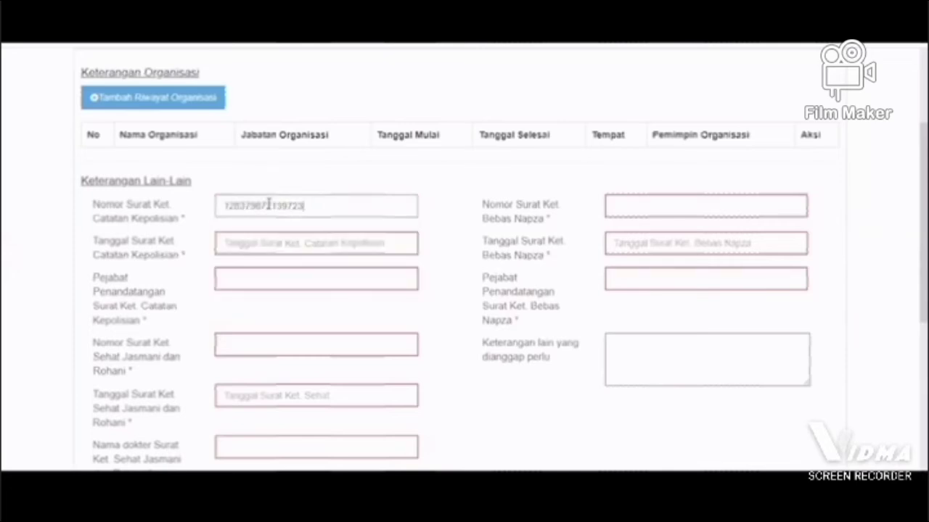
key(Tab)
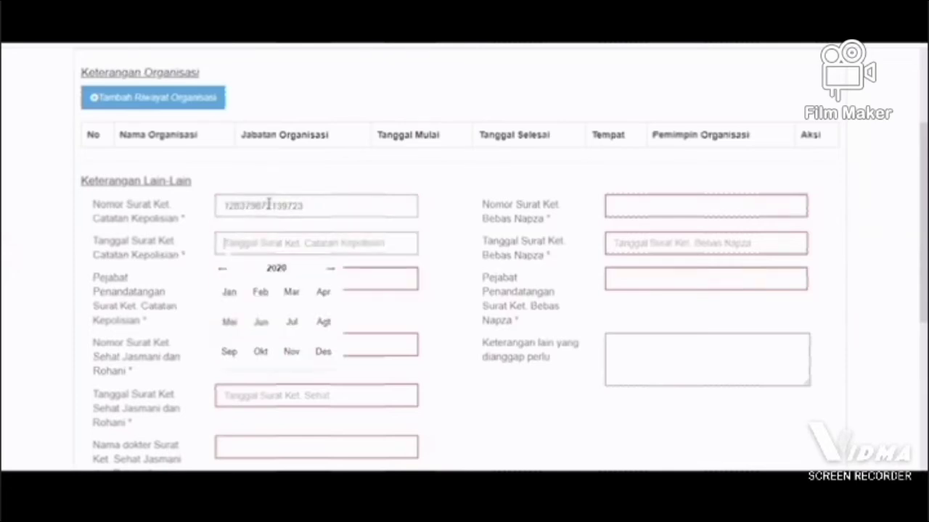
click(258, 321)
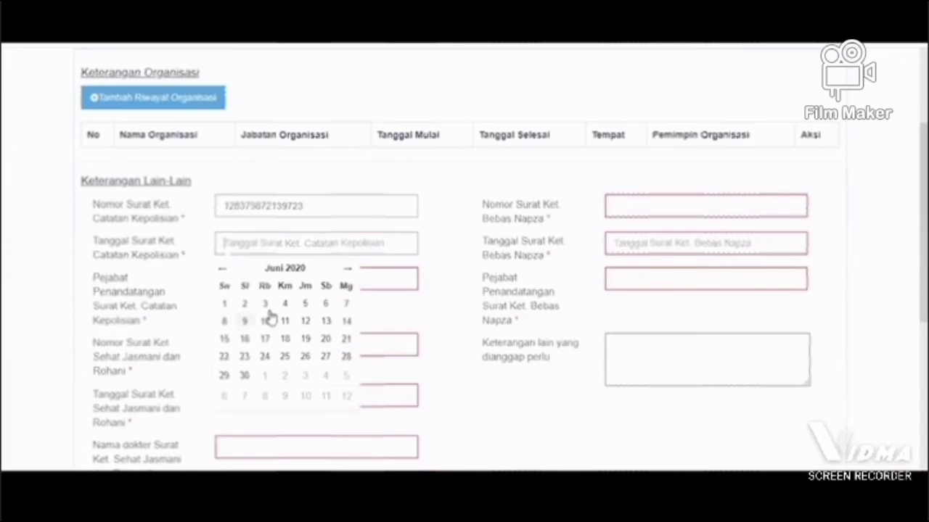
click(266, 306)
click(278, 275)
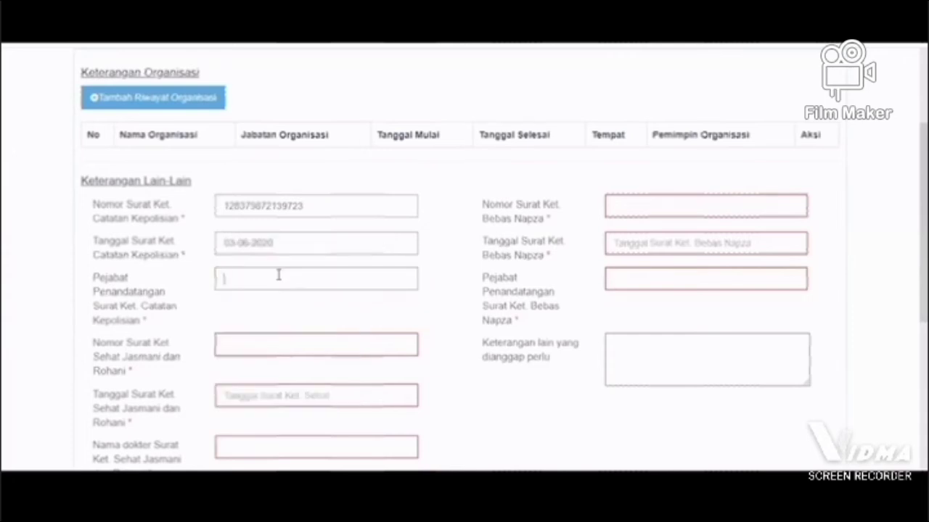
text(pejabat)
Step: Enter the Surat Ket. Sehat Jasmani dan Rohani number, set its date to 23-07-2020 and fill in the Nama dokter field
key(Tab)
text(98234980234)
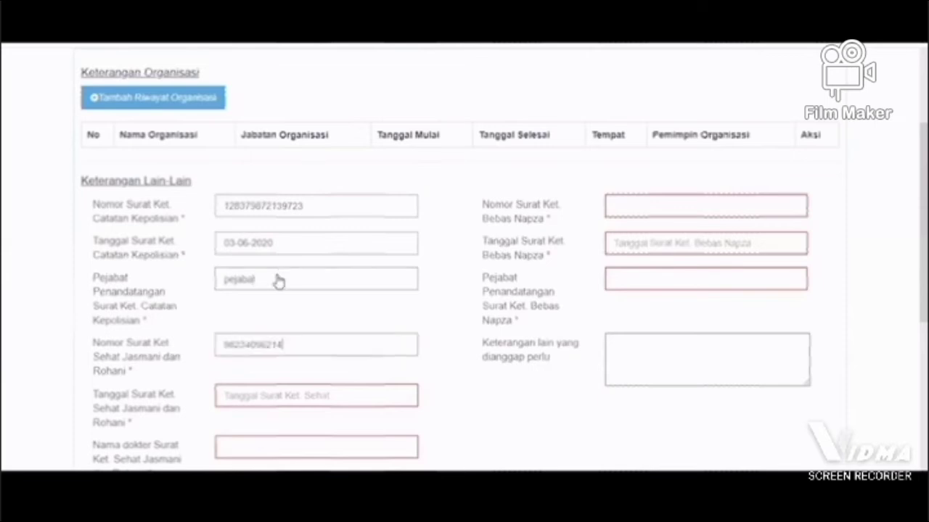
key(Tab)
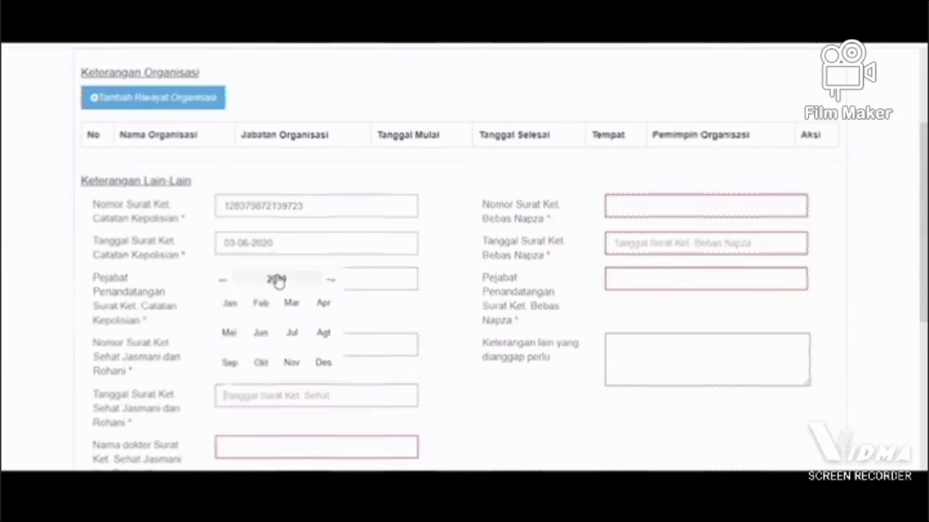
click(290, 332)
click(289, 332)
scroll(265, 390, down, 1)
click(266, 389)
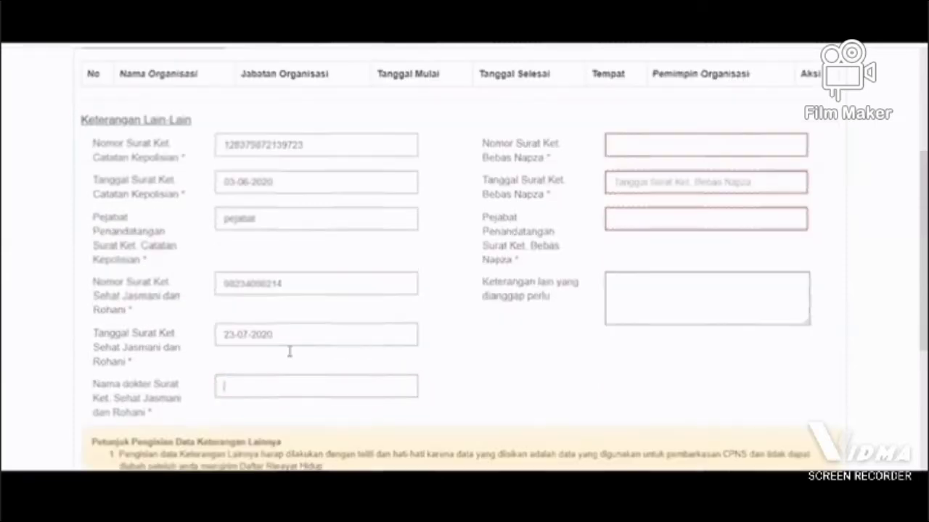
text(92389349743)
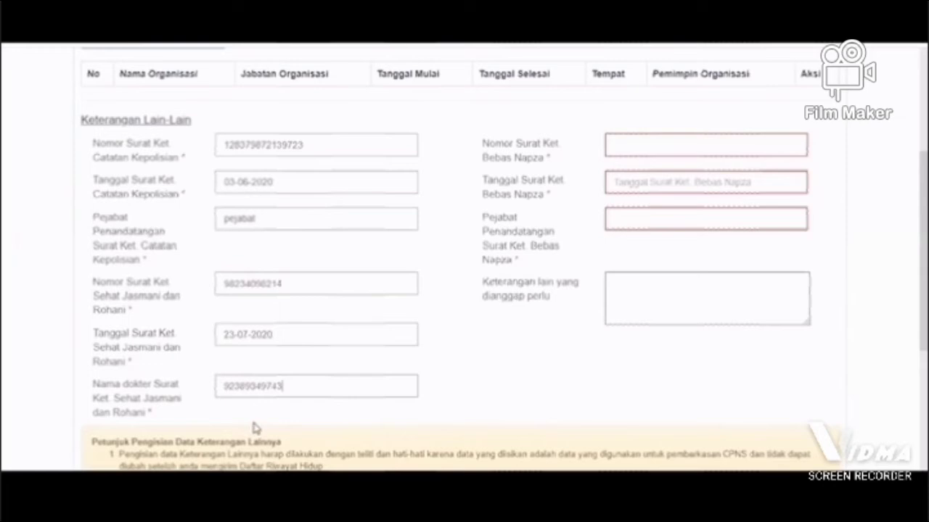
Step: Enter the Surat Ket. Bebas Napza number, set its date to 04-05-2020 and enter "pejabat" as signing official
click(670, 142)
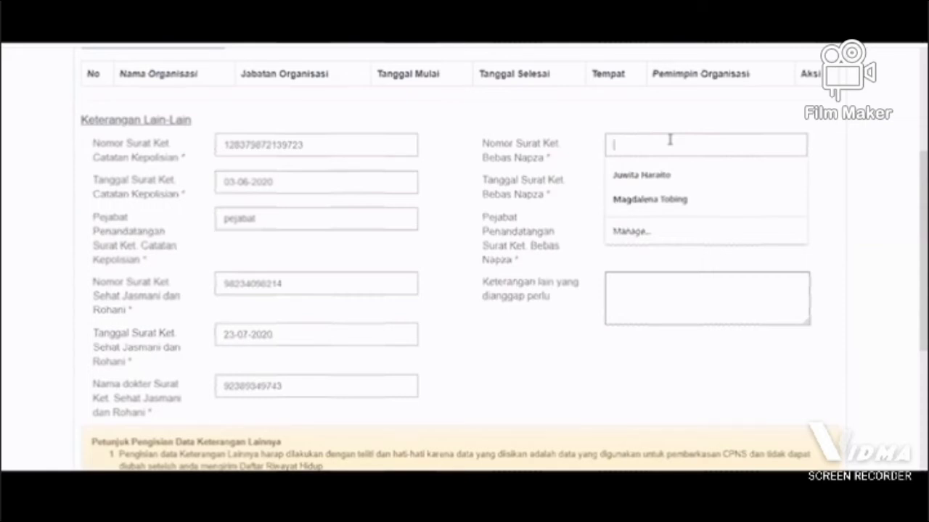
text(28)
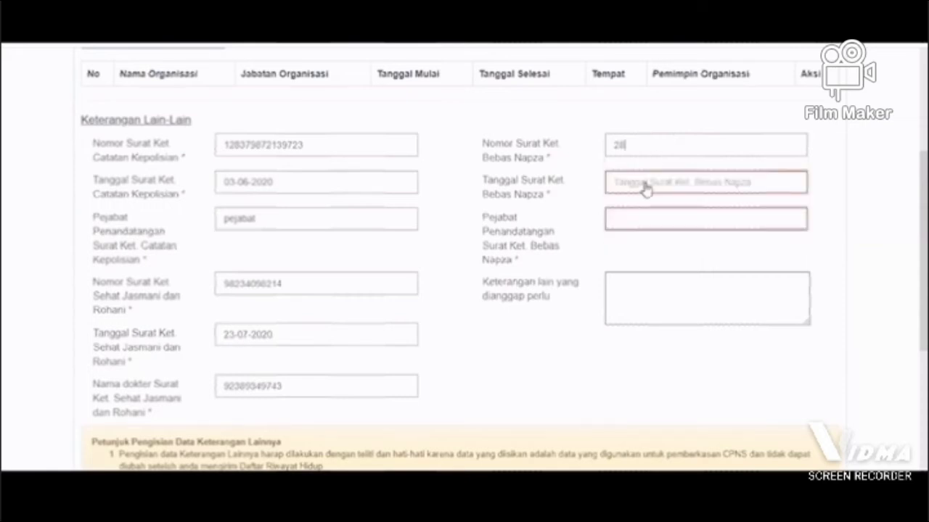
text(309280982)
click(646, 187)
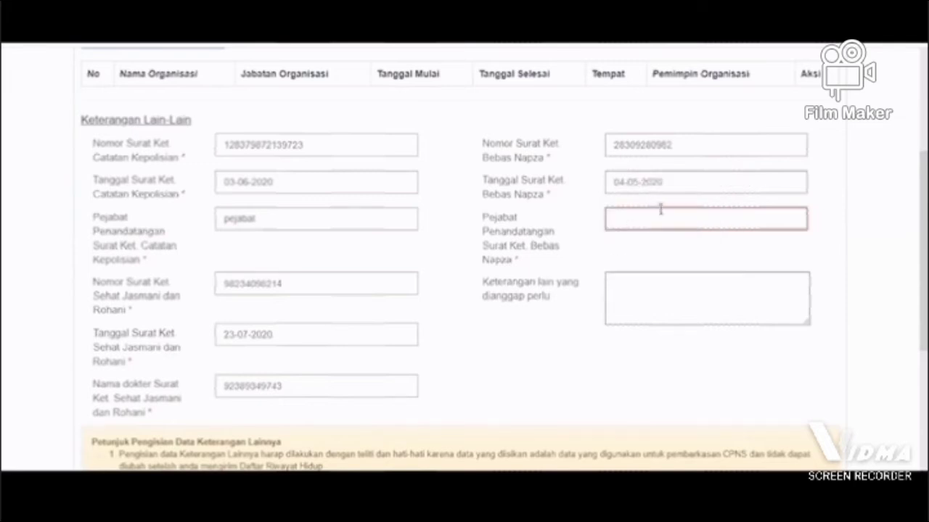
click(661, 217)
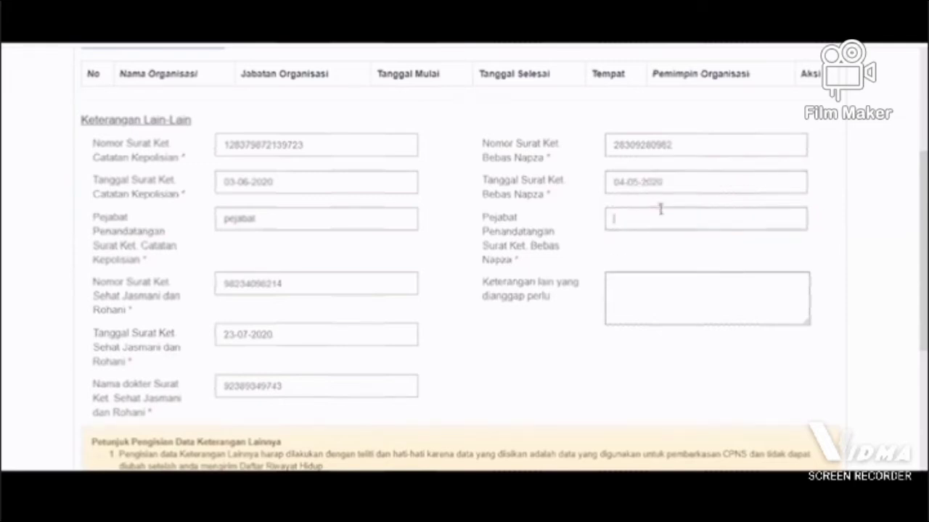
text(pejabat)
Step: Enter the CAPTCHA code and continue to the Unggah Dokumen page
scroll(660, 209, down, 2)
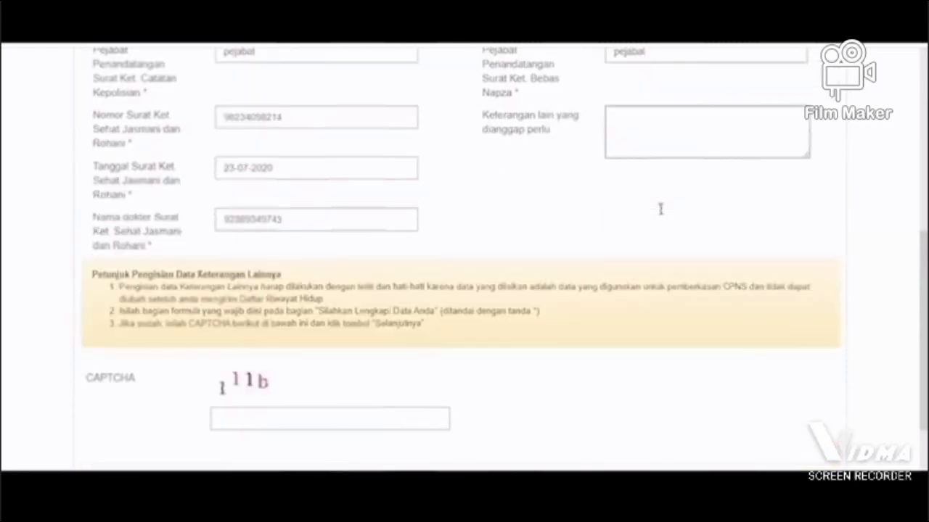
scroll(660, 209, down, 1)
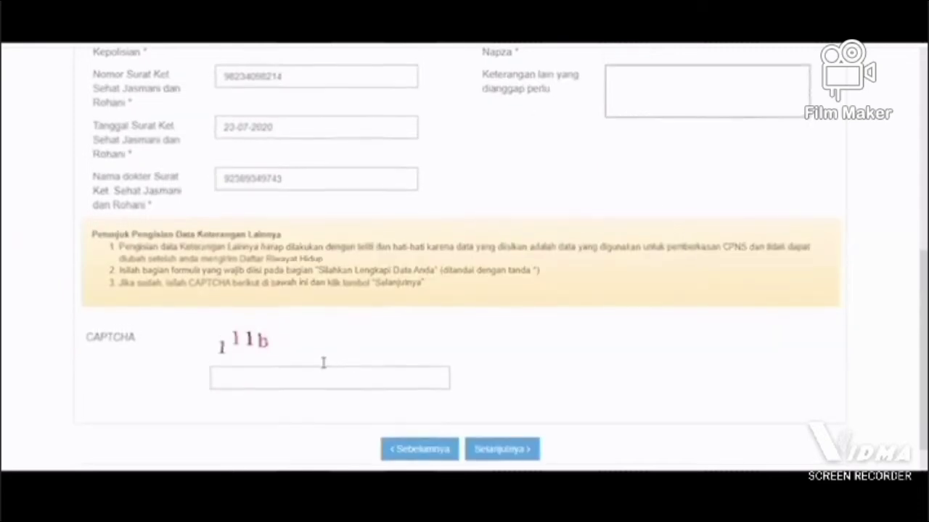
click(323, 367)
text(111b)
click(518, 449)
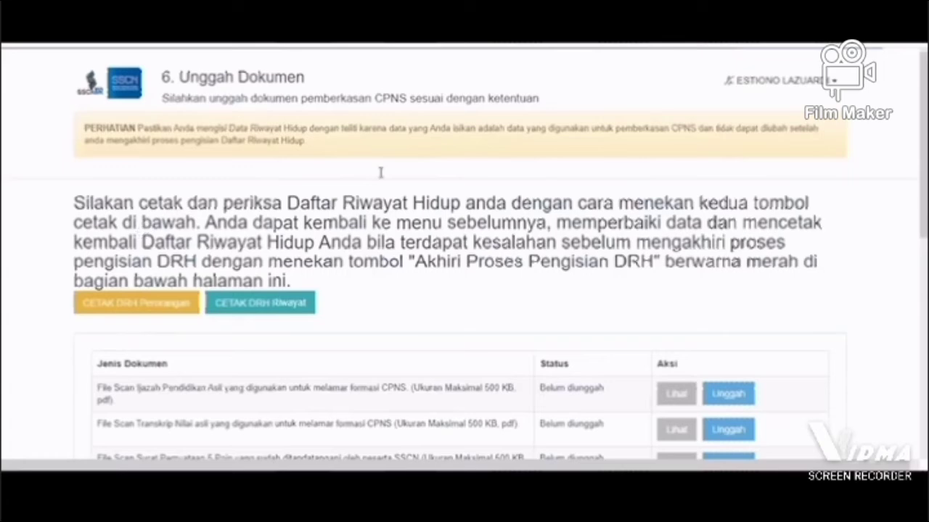
Step: Print the DRH Perorangan to PDF and open the file to check the Keterangan Perorangan data
scroll(334, 231, down, 2)
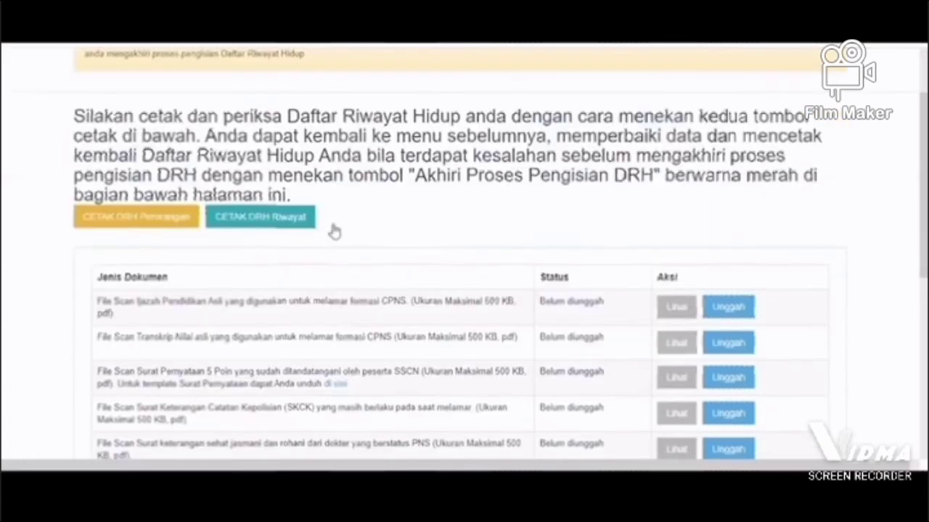
click(153, 225)
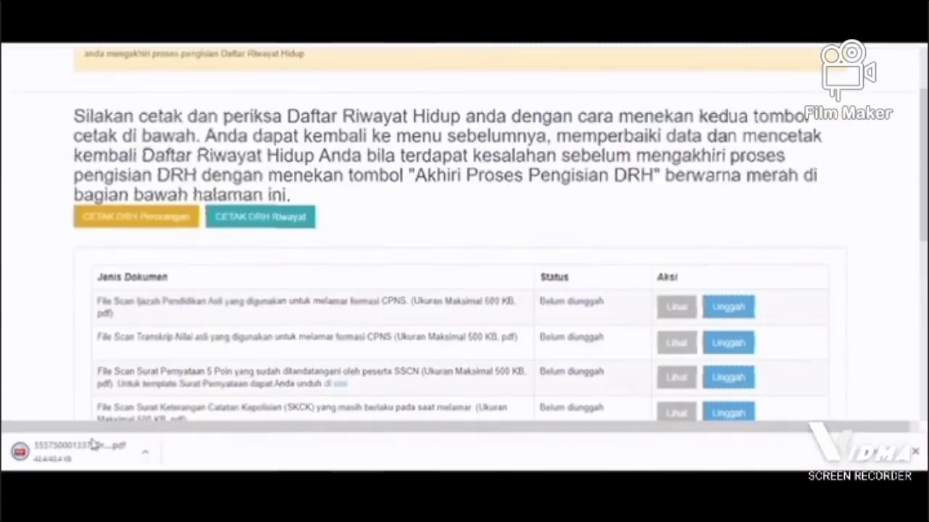
click(94, 452)
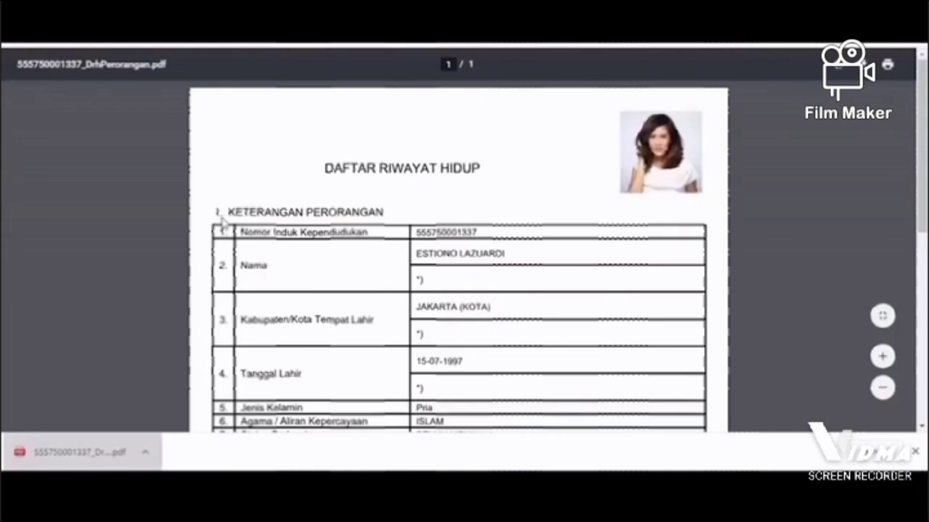
scroll(393, 269, down, 1)
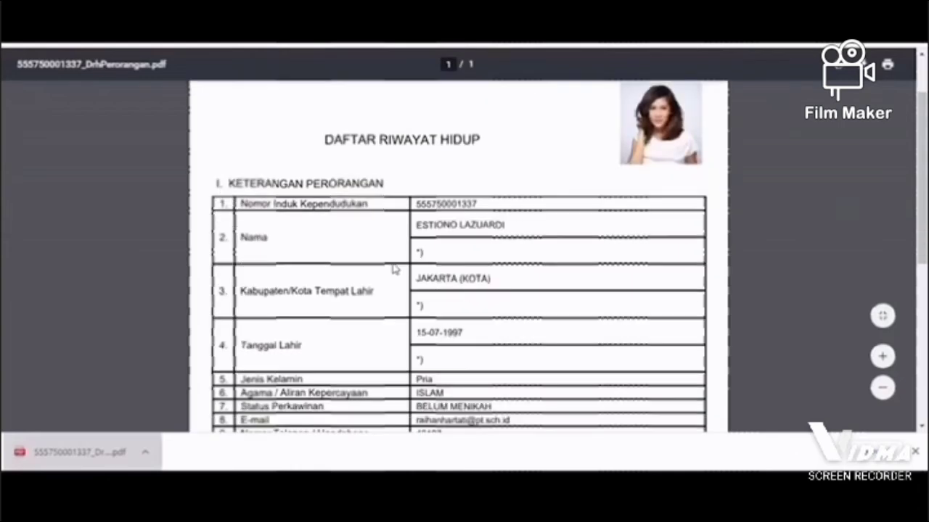
scroll(394, 269, down, 3)
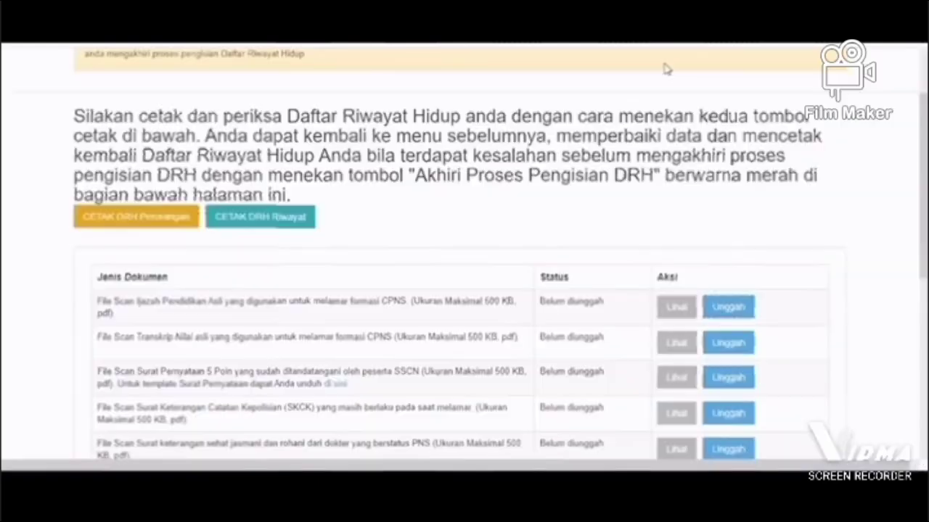
Step: Print the DRH Riwayat to PDF, review its education, employment, award and family sections, and close it
scroll(392, 242, up, 3)
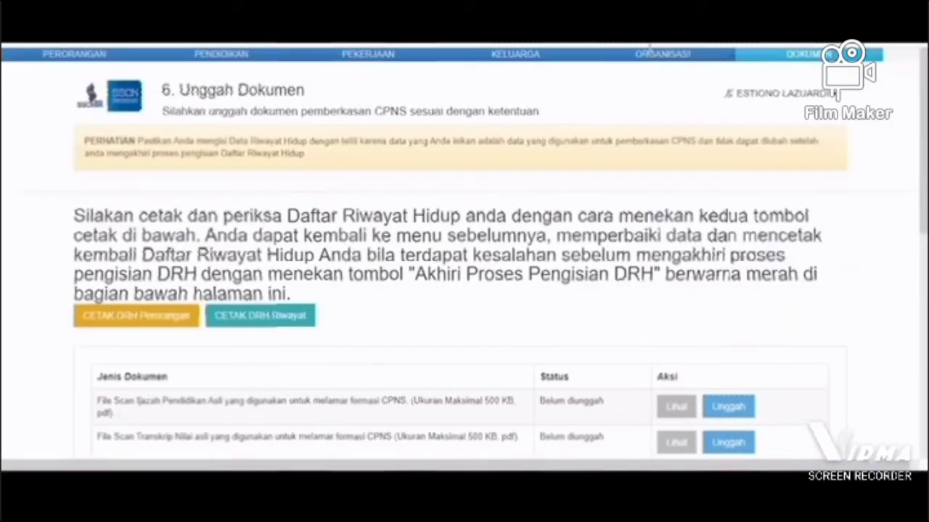
click(247, 316)
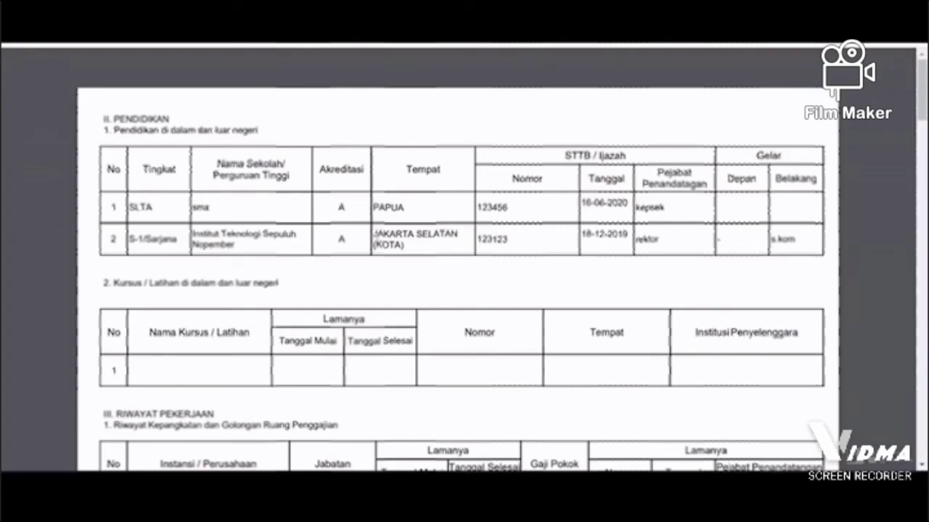
scroll(375, 235, down, 1)
scroll(375, 234, down, 3)
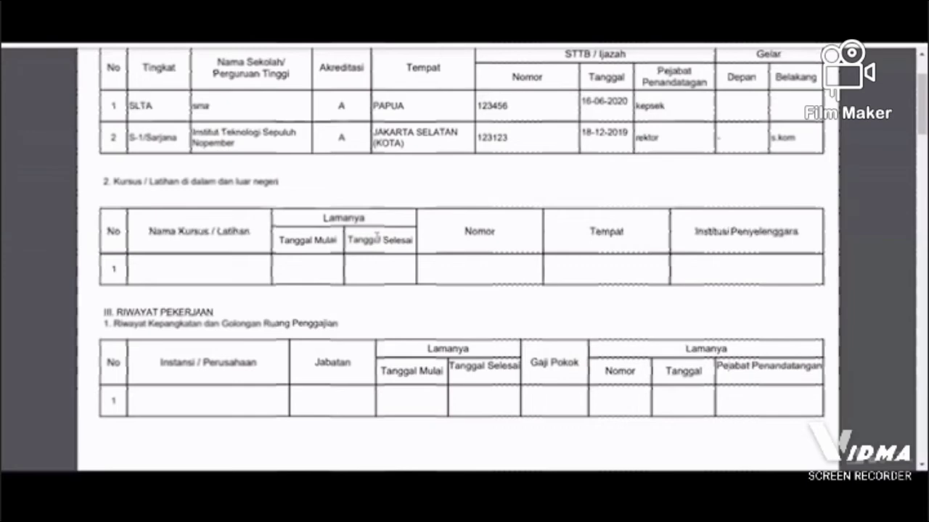
scroll(377, 235, down, 3)
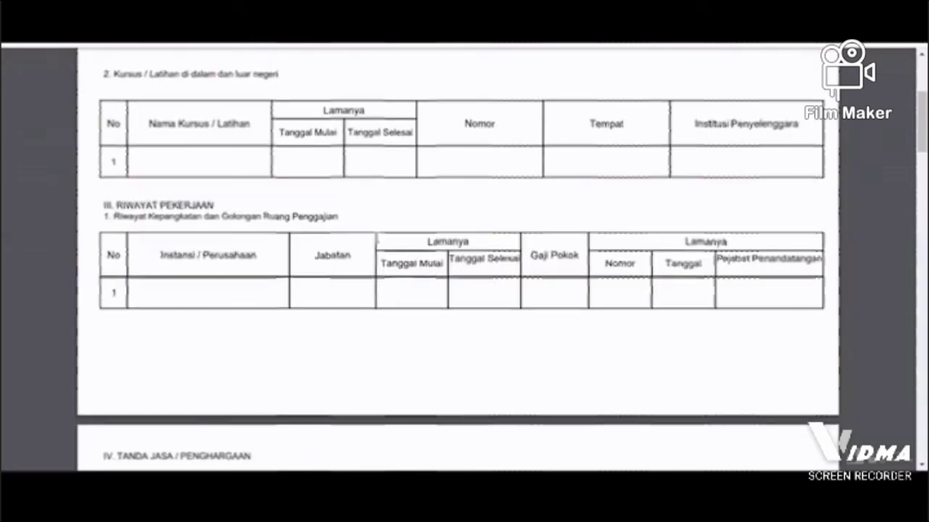
scroll(375, 235, down, 5)
scroll(375, 236, down, 7)
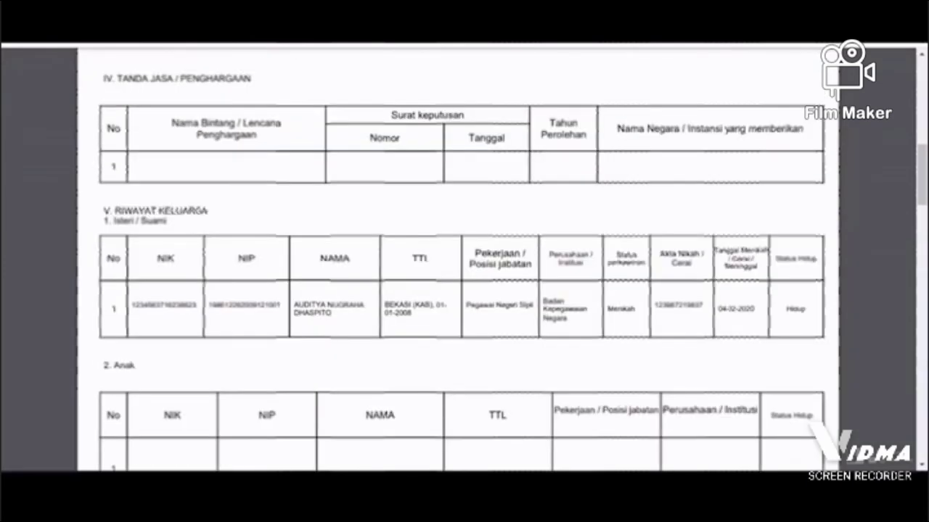
scroll(462, 261, down, 1)
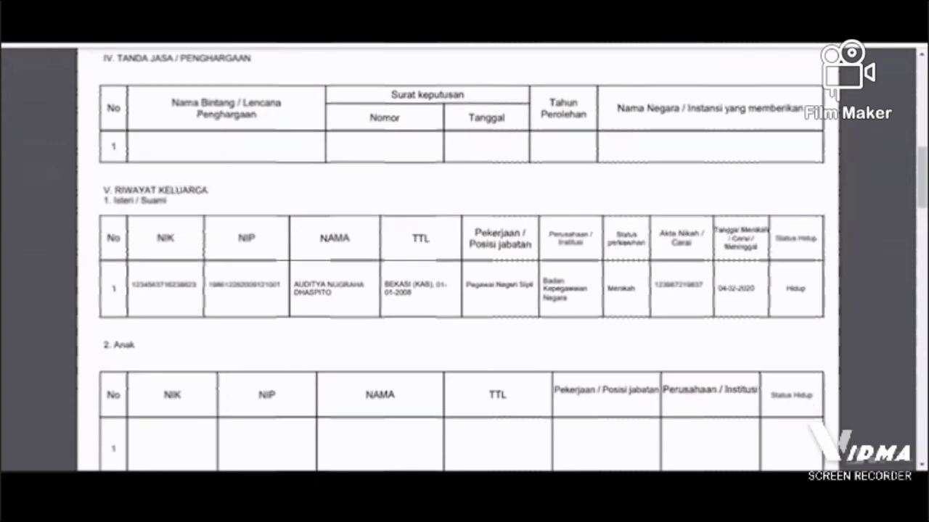
key(ctrl+w)
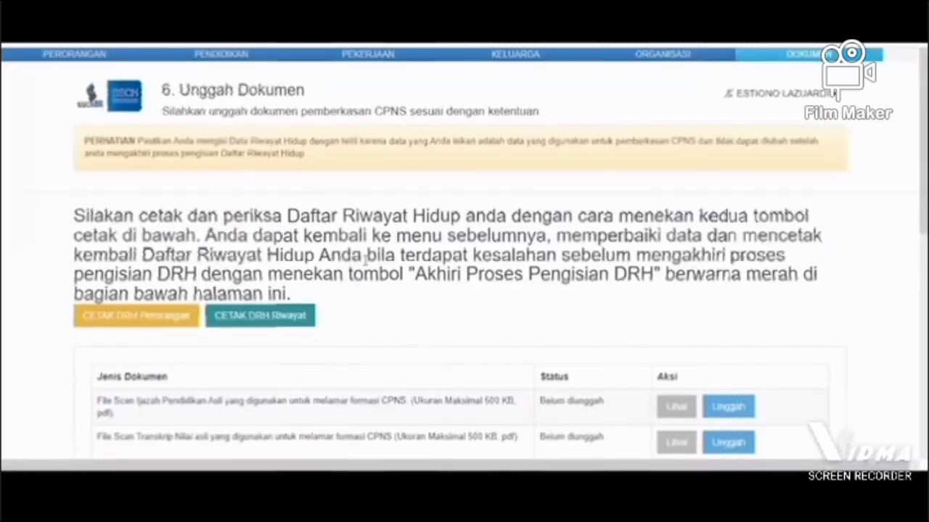
Step: Upload IJAZAH.pdf as the Ijazah Pendidikan Asli scan and TRANSKRIP.pdf as the Transkrip Nilai scan
scroll(554, 221, down, 4)
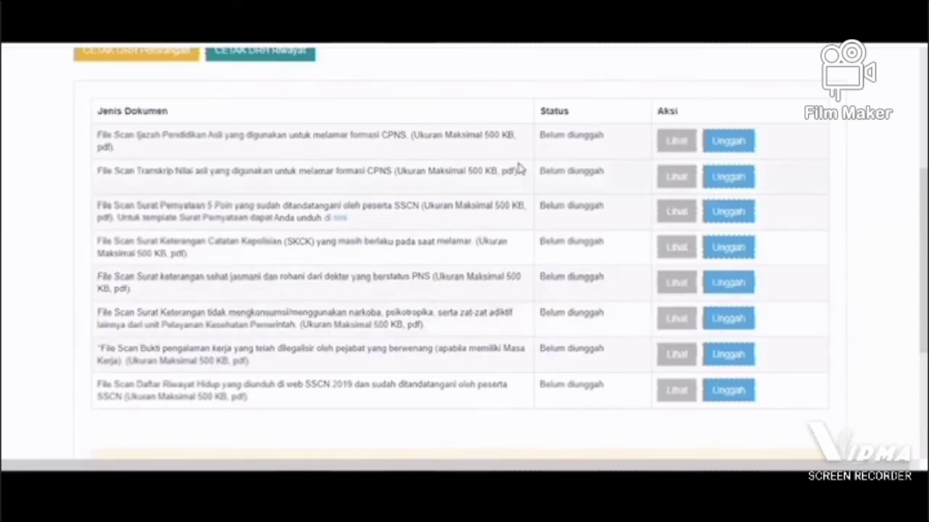
scroll(520, 168, down, 3)
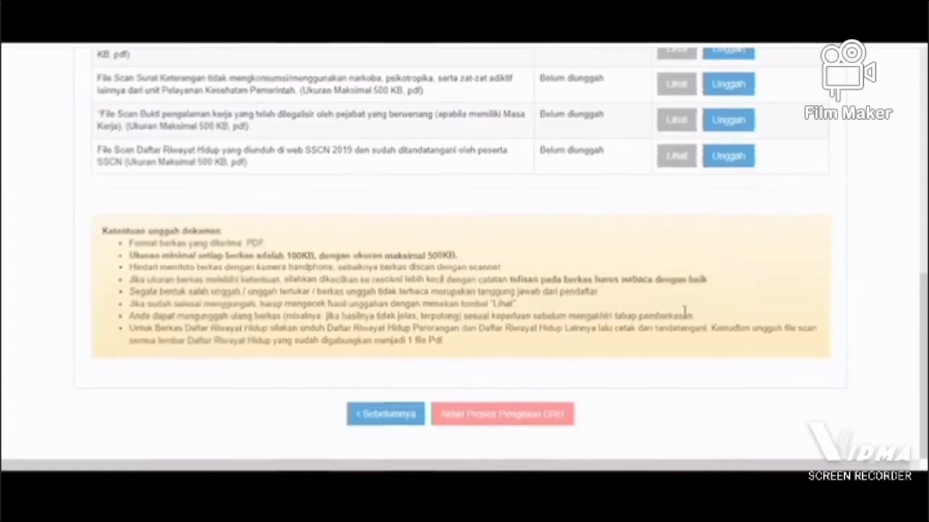
scroll(718, 118, up, 3)
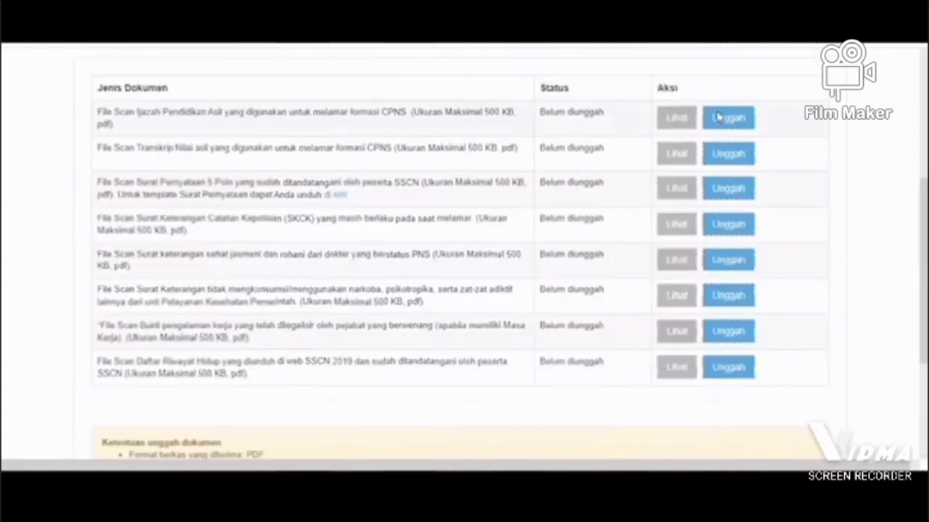
click(718, 117)
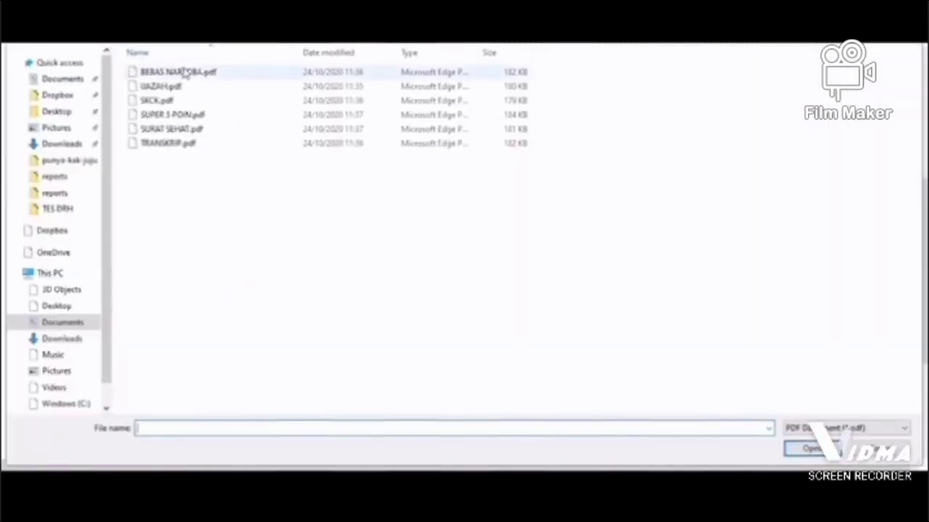
double_click(176, 87)
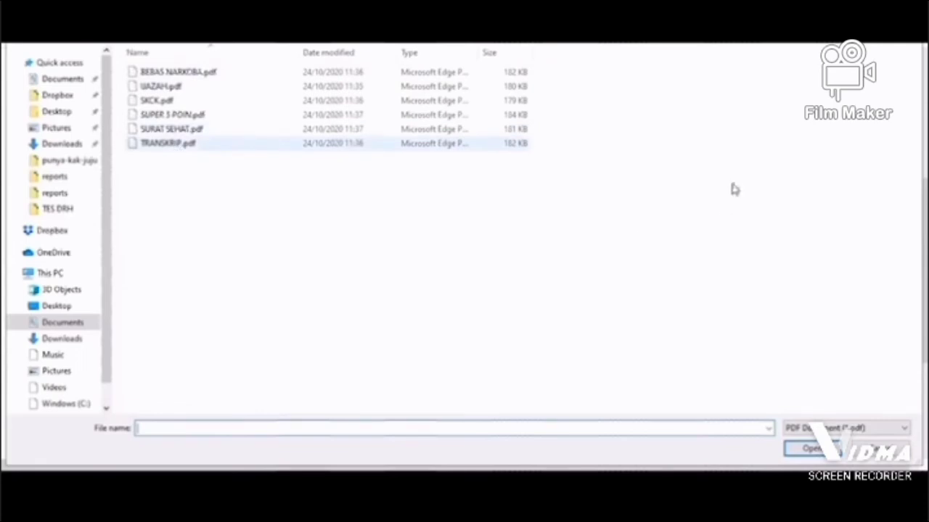
key(Escape)
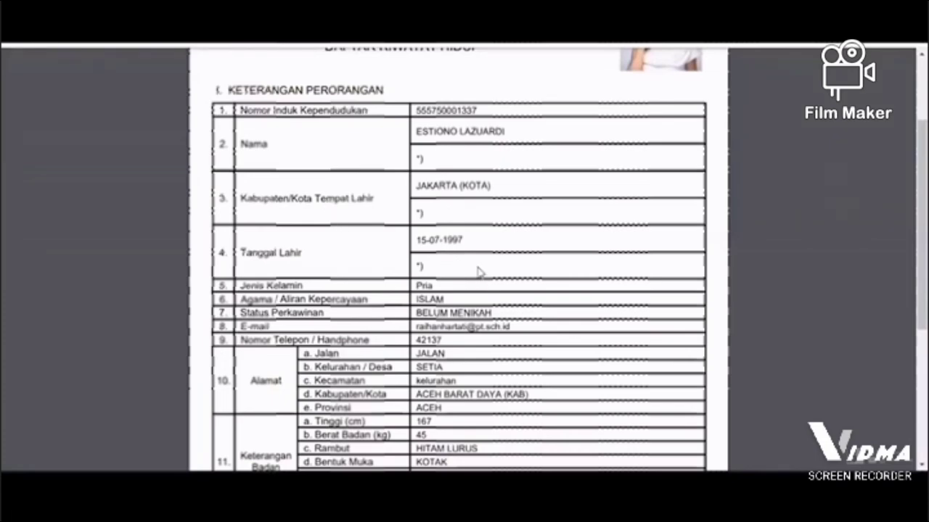
Step: Review the address, body description and hobby entries in the DRH Perorangan PDF and return to the document upload list
scroll(478, 272, down, 3)
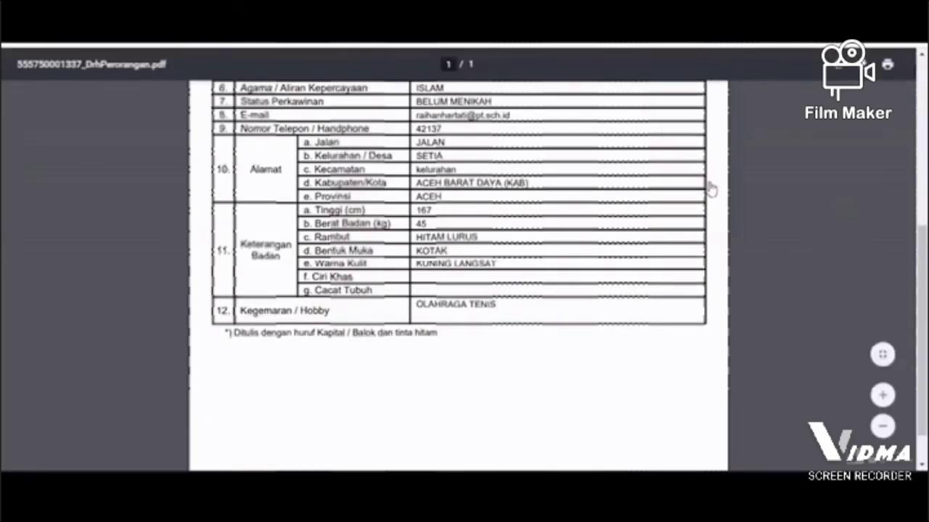
key(ctrl+Tab)
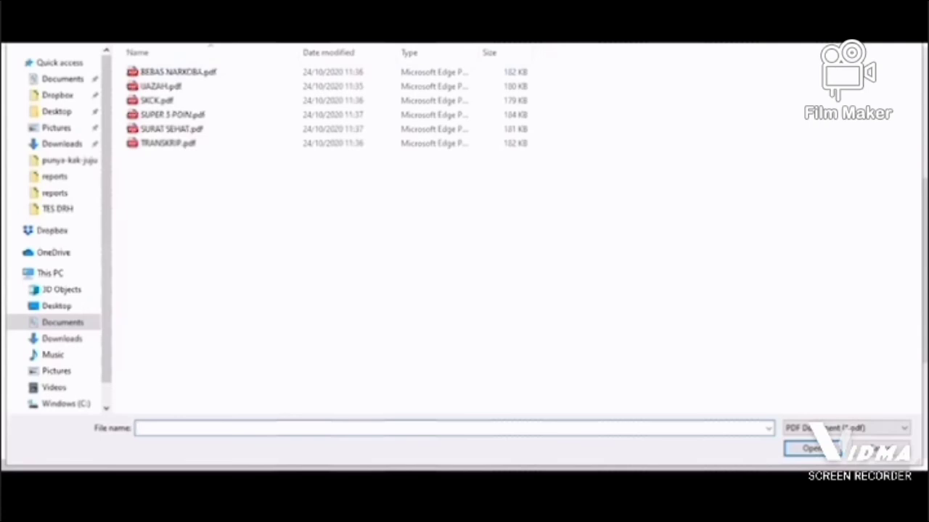
key(Escape)
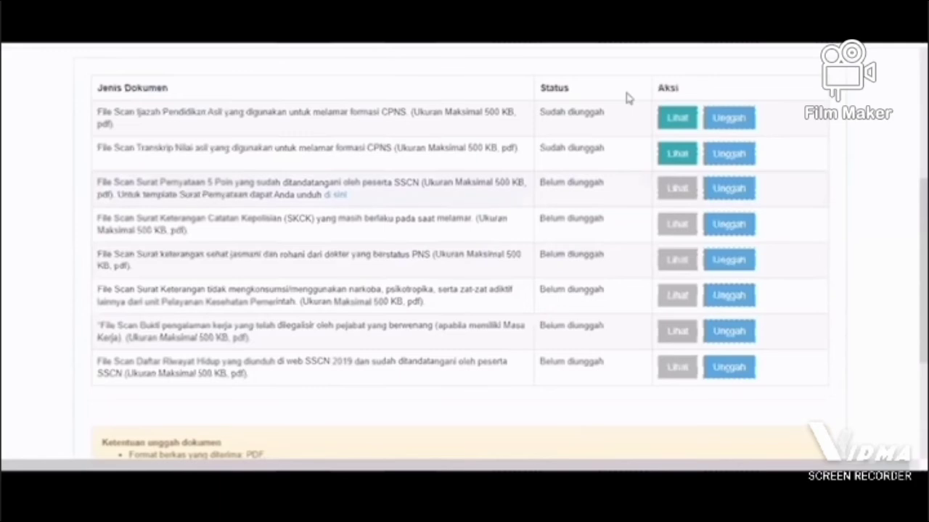
Step: Upload the signed Surat Pernyataan 5 Poin scan and SKCK.pdf as the Surat Keterangan Catatan Kepolisian
click(734, 194)
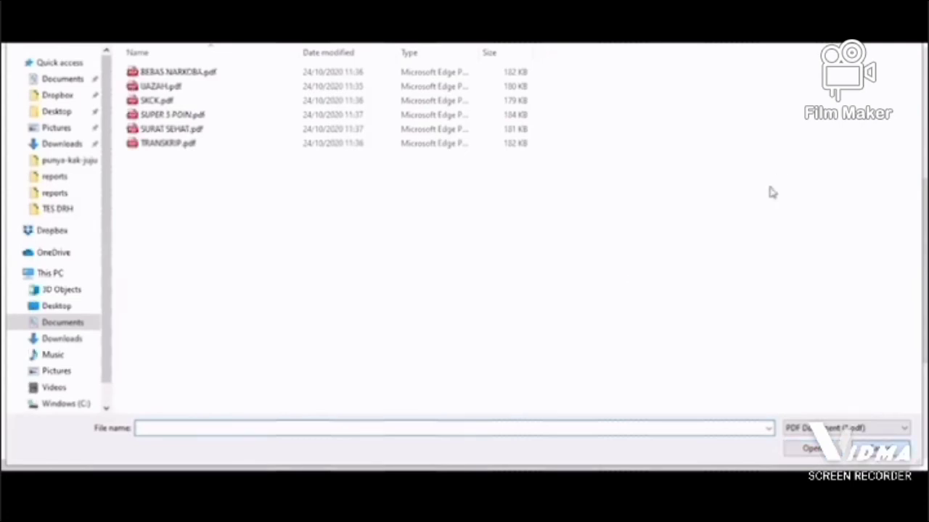
double_click(281, 130)
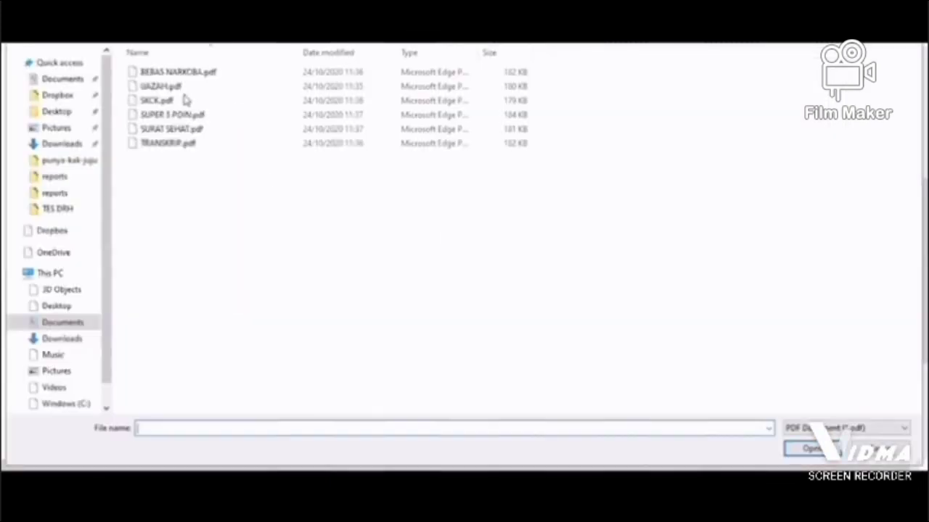
click(185, 100)
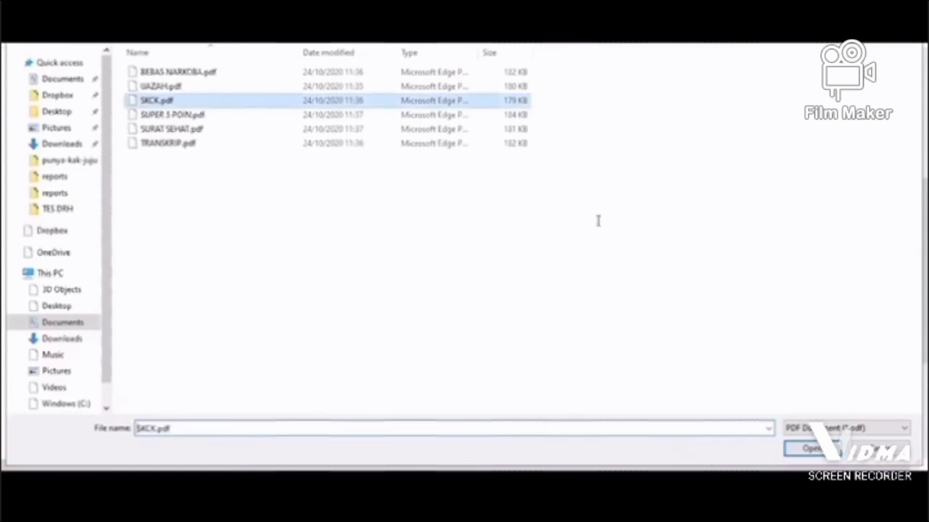
key(Return)
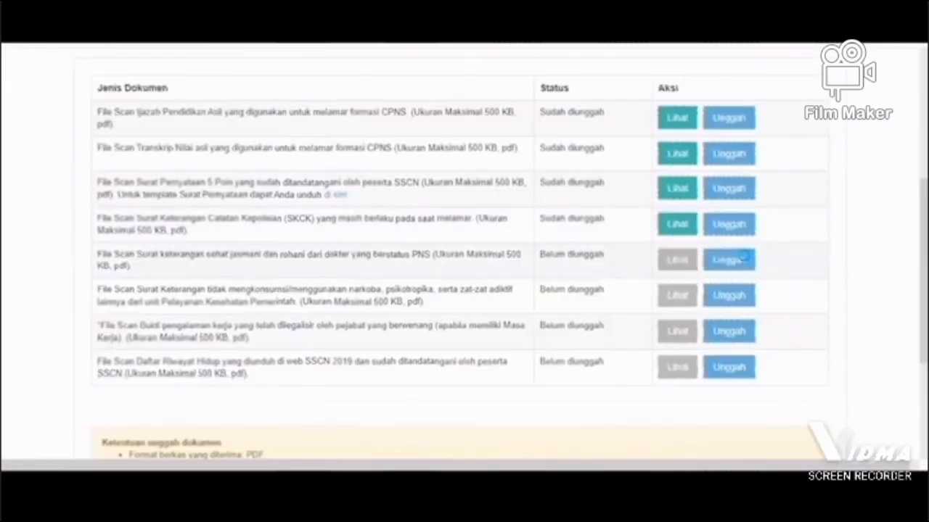
Step: Upload the Surat Keterangan Sehat scan and BEBAS NARKOBA.pdf as the drug-free certificate
click(746, 260)
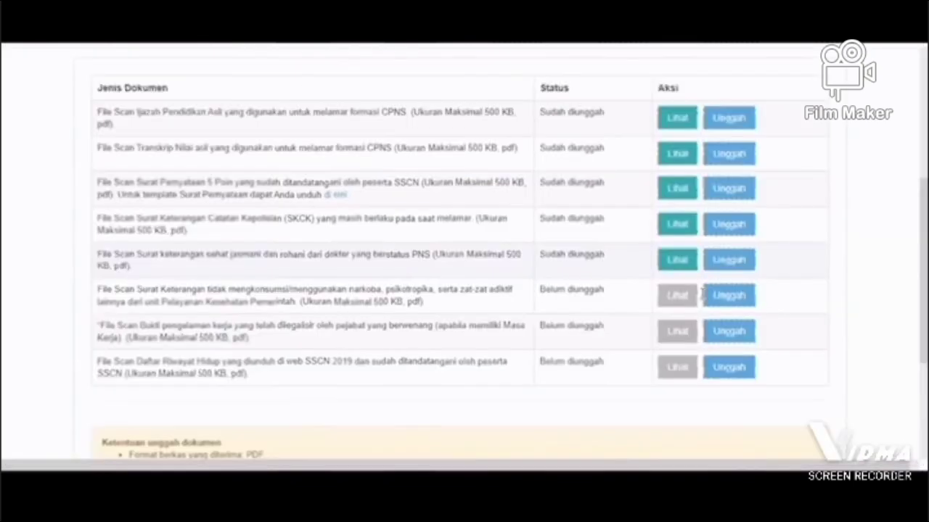
click(728, 303)
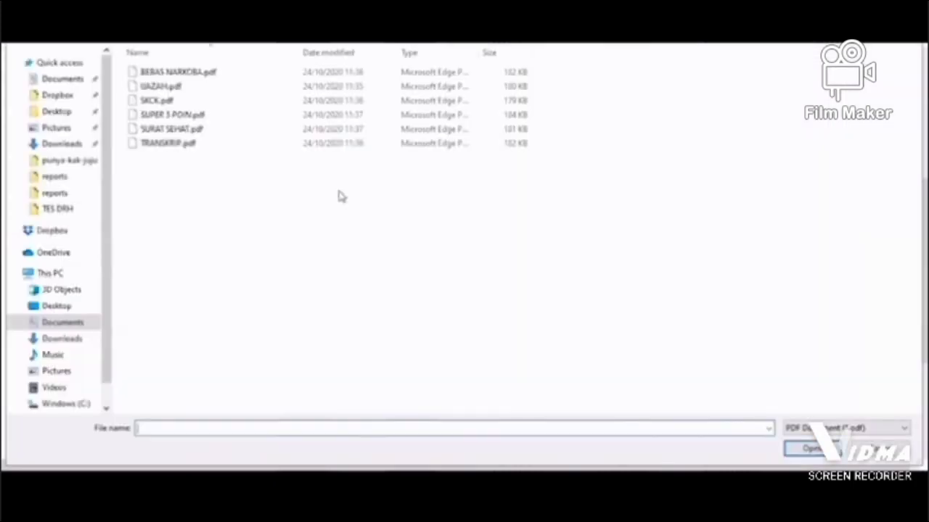
click(174, 76)
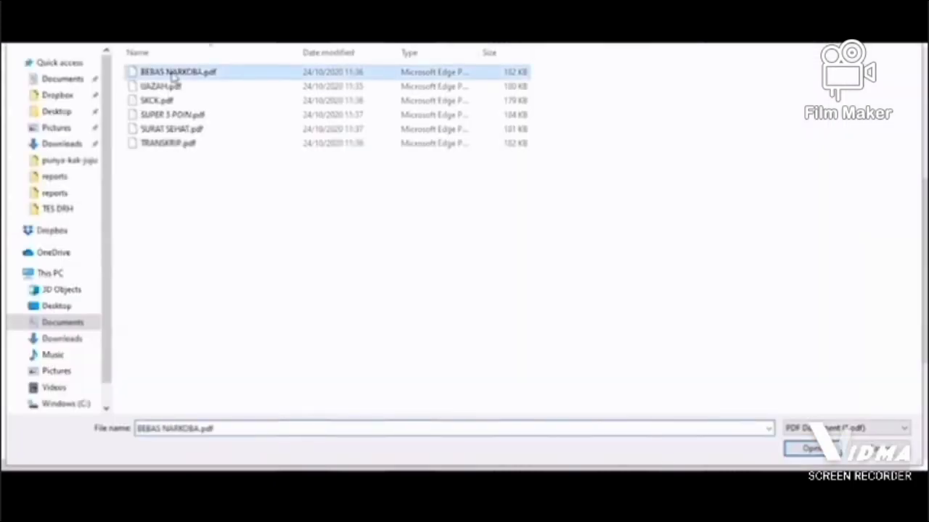
key(Return)
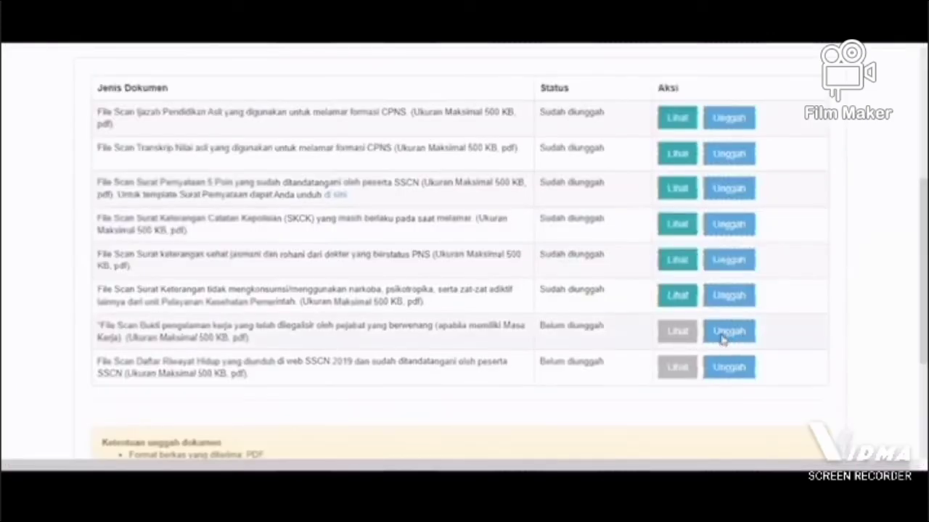
Step: Skip the work experience proof and upload BEBAS NARKOBA.pdf as the signed Daftar Riwayat Hidup scan
click(722, 335)
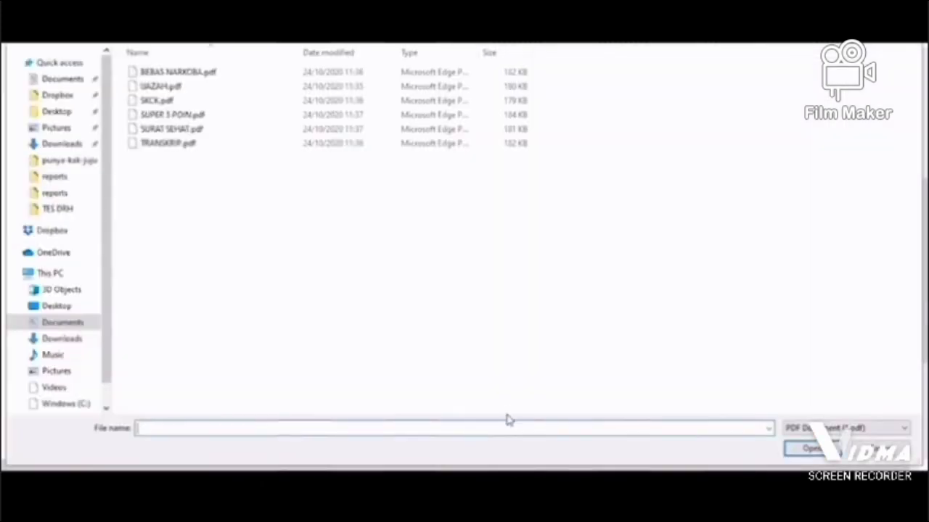
key(Escape)
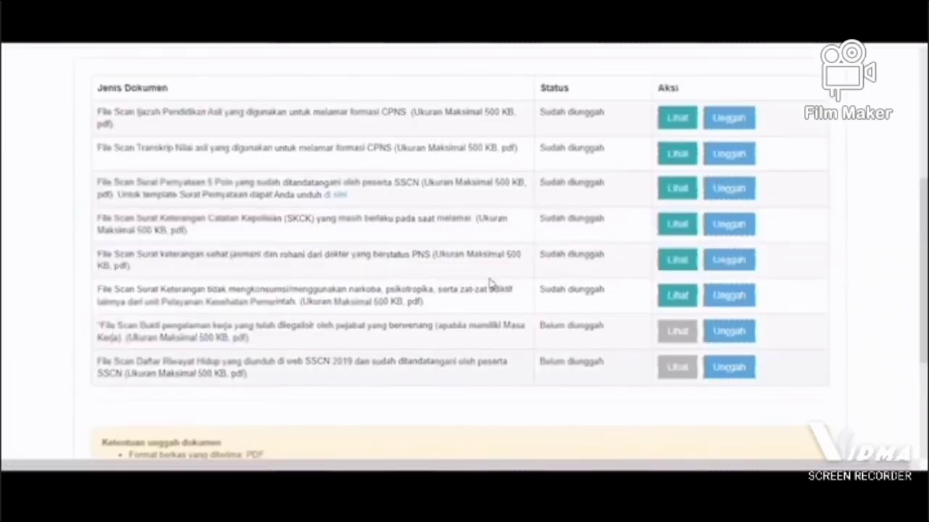
click(332, 204)
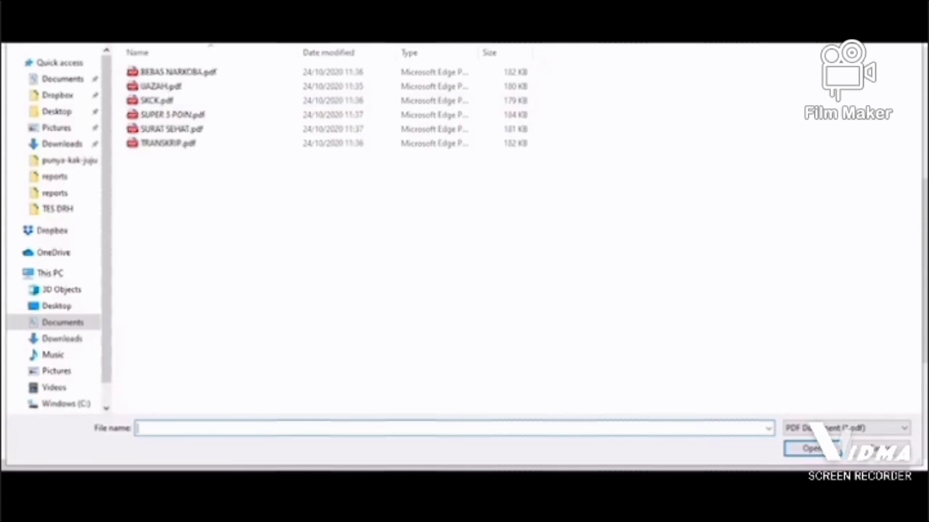
click(208, 71)
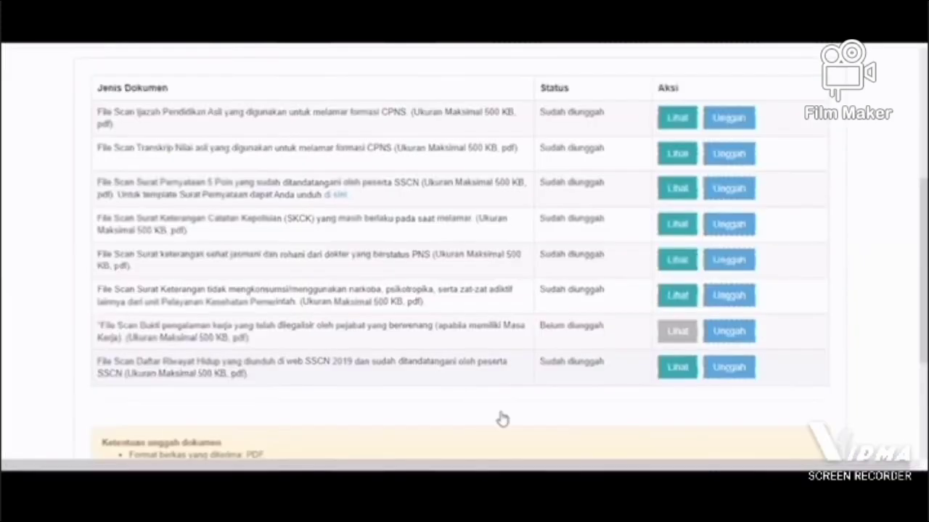
Step: End the DRH filling process, confirm its submission, and check the final Dokumen Daftar Riwayat Hidup list
scroll(502, 419, down, 3)
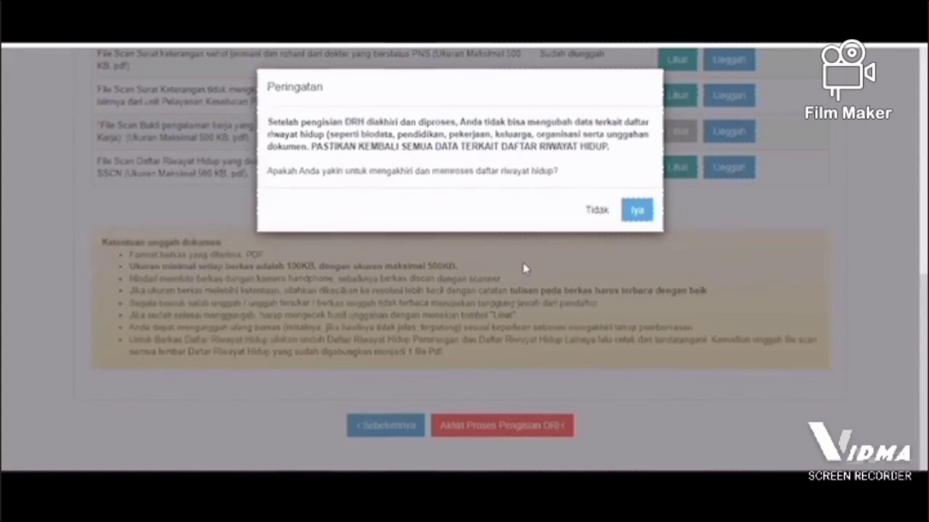
click(525, 269)
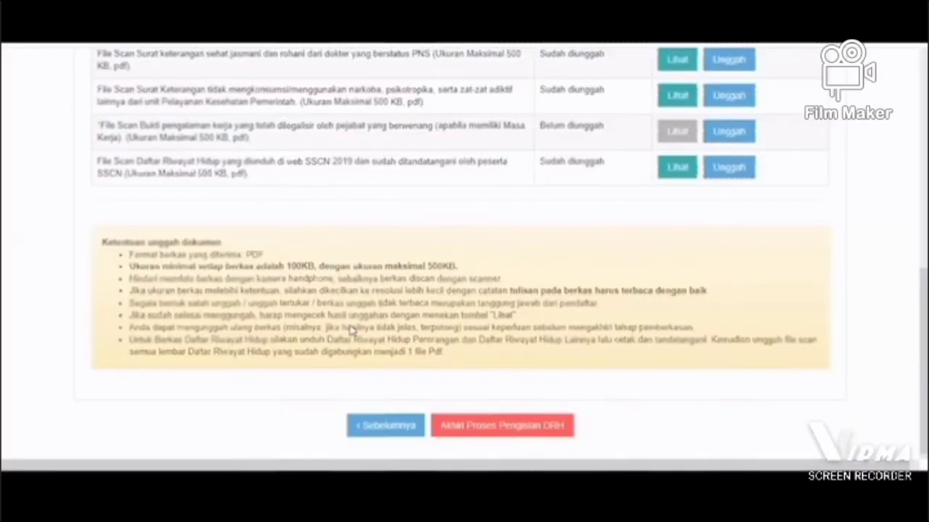
scroll(351, 330, up, 3)
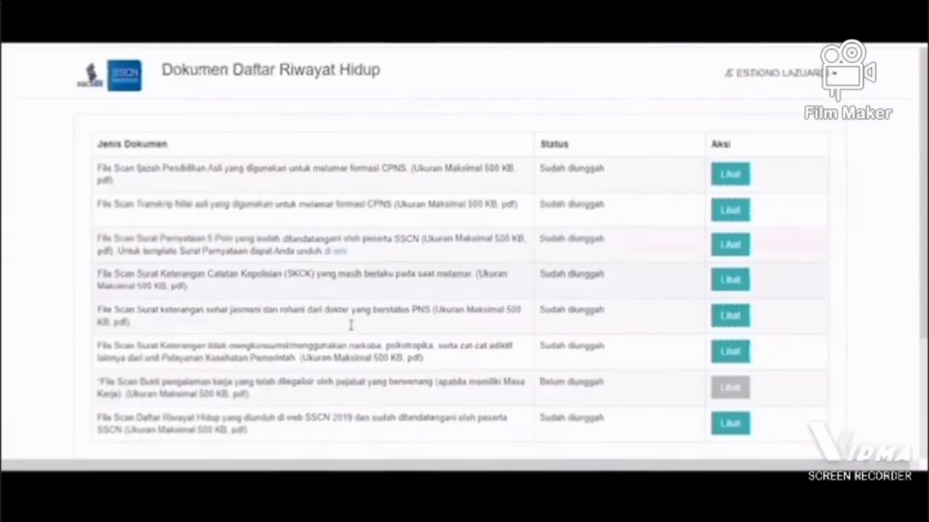
scroll(530, 269, down, 3)
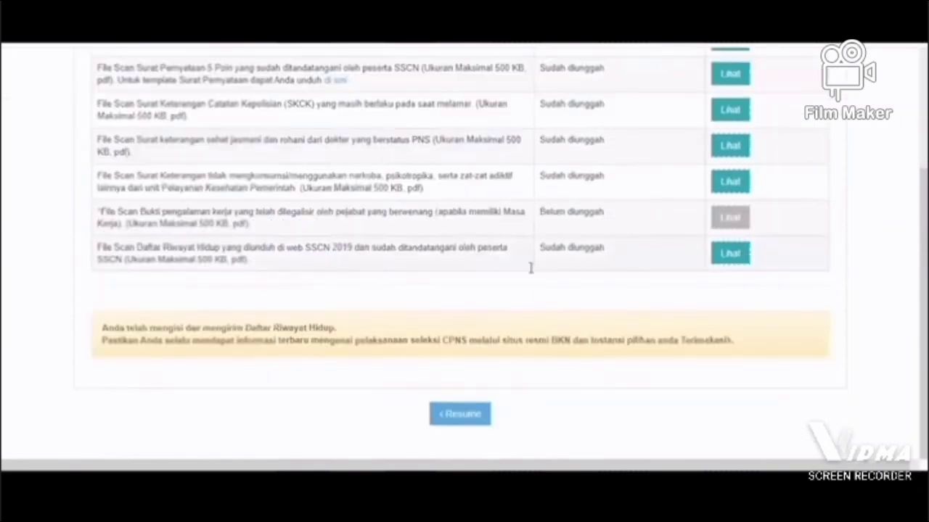